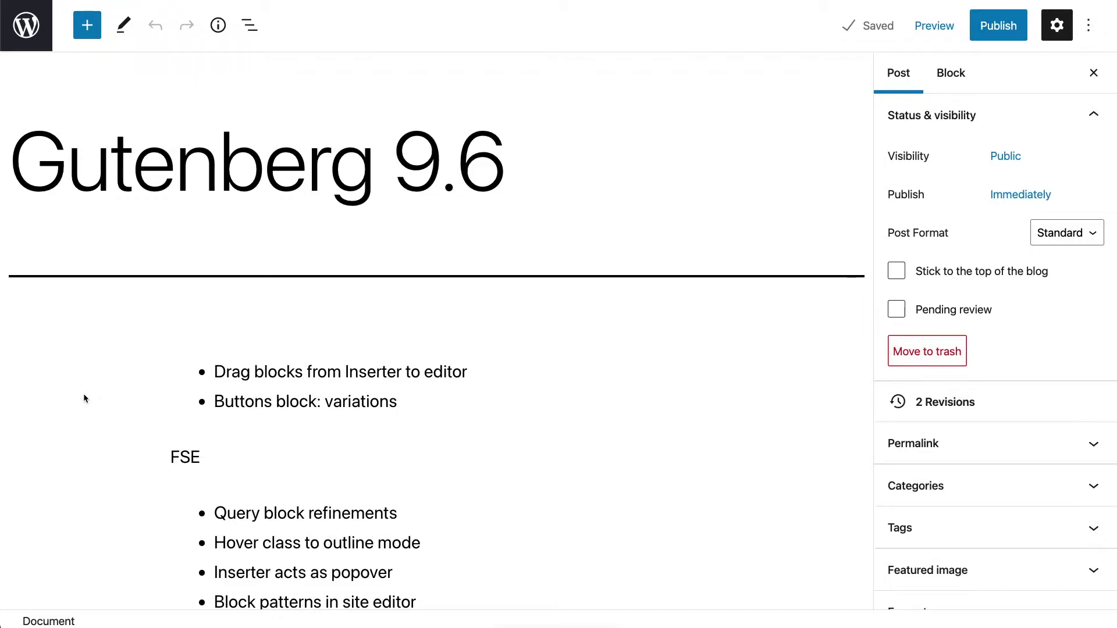
left_click(235, 374)
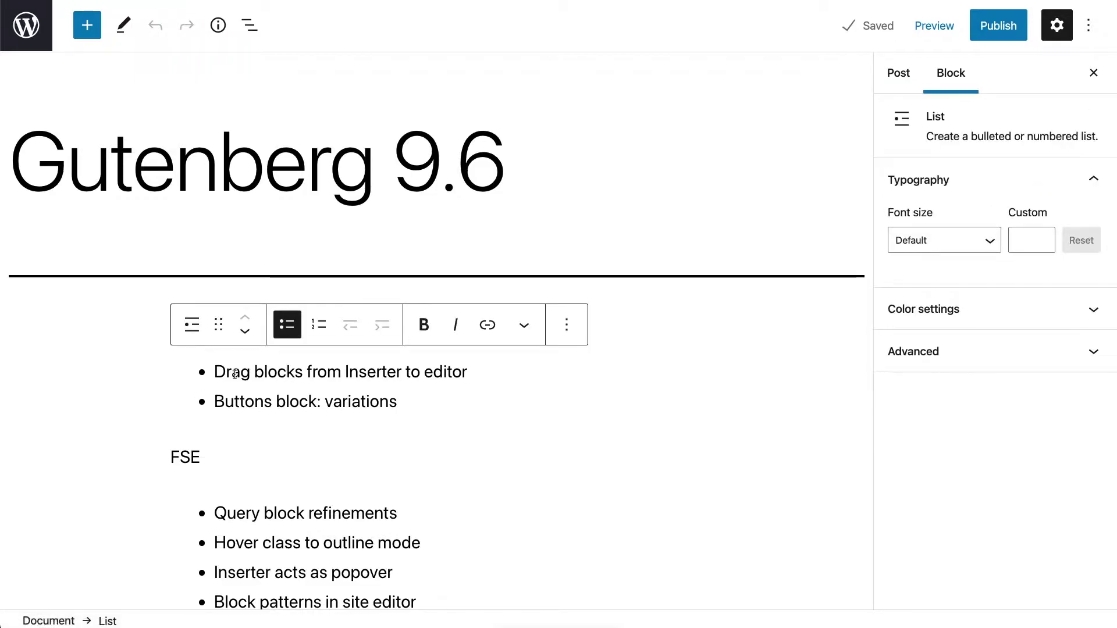
left_click_drag(397, 401, 219, 371)
left_click(293, 375)
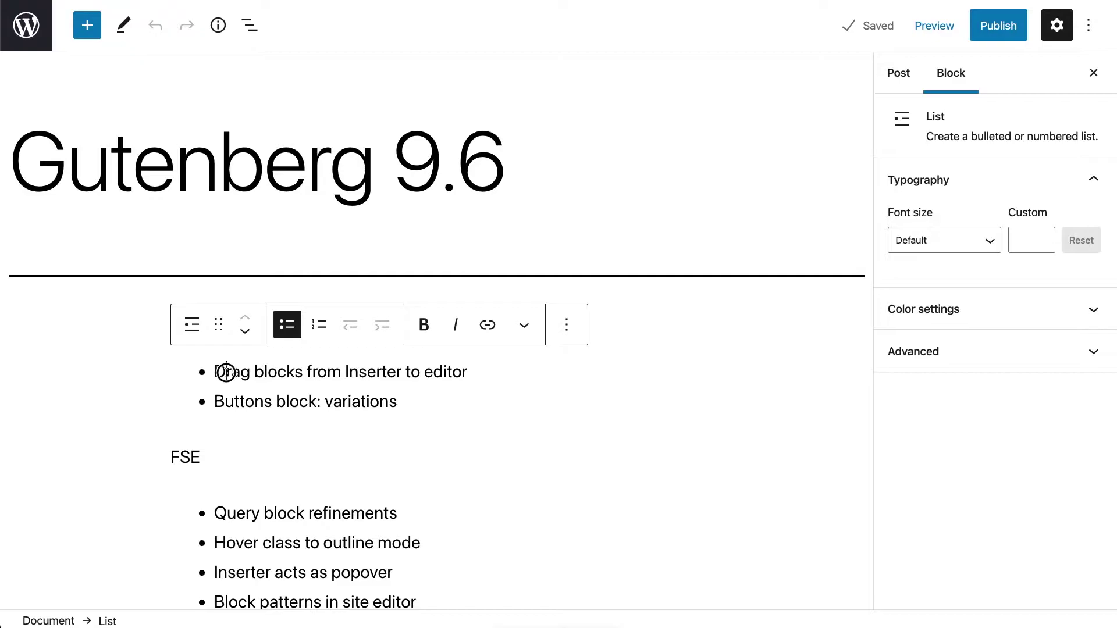
left_click_drag(215, 372, 472, 374)
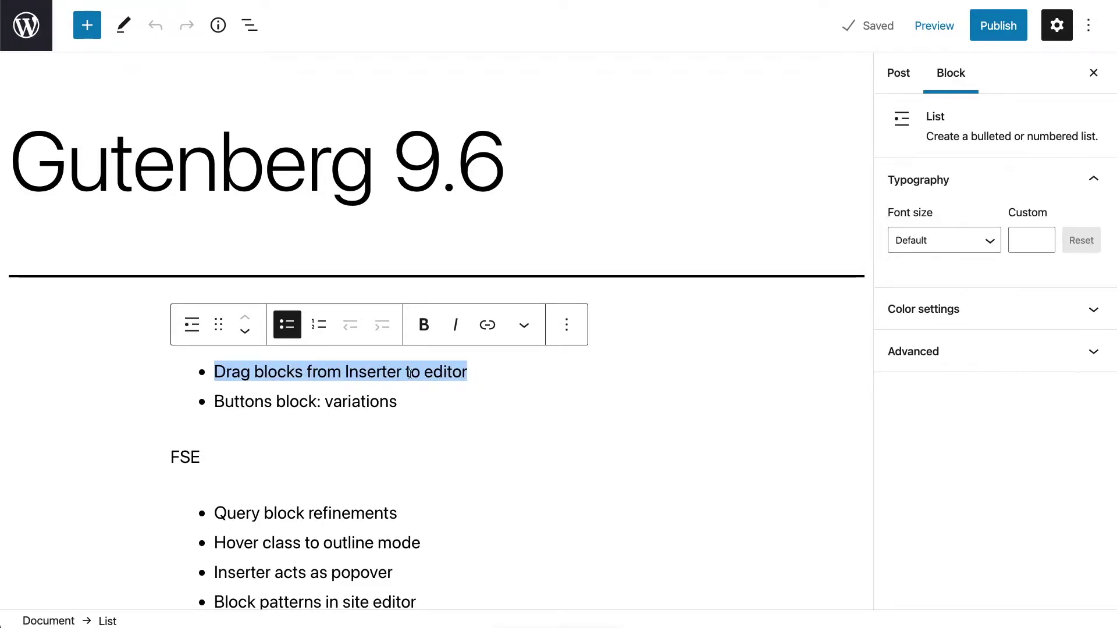
left_click(410, 373)
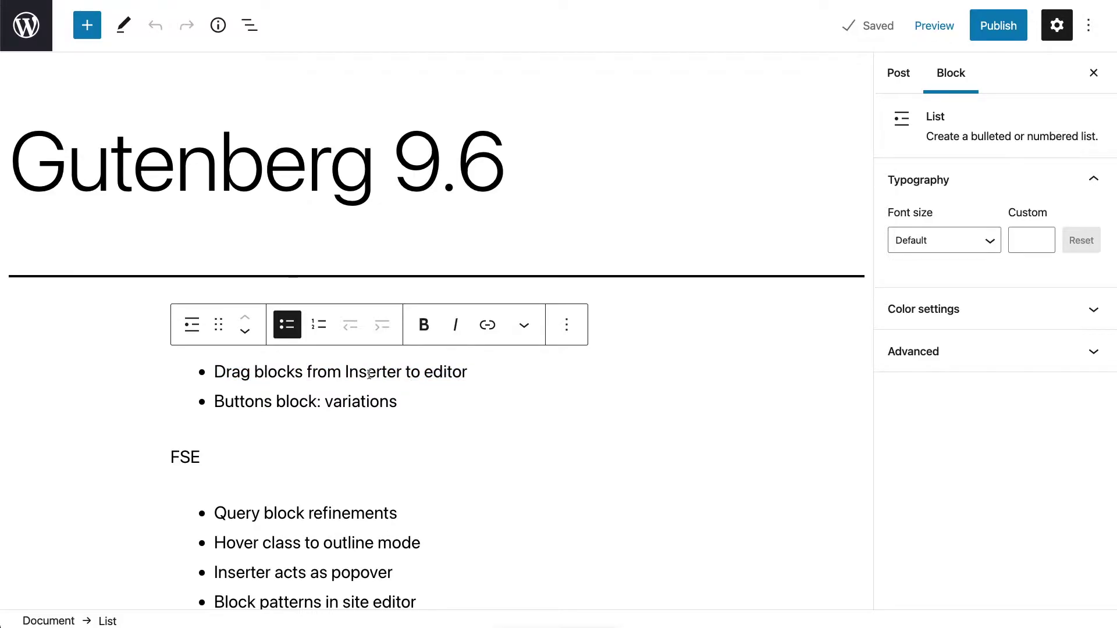
- Place a Quote block from the block inserter between the first list and the "FSE" paragraph
left_click(88, 27)
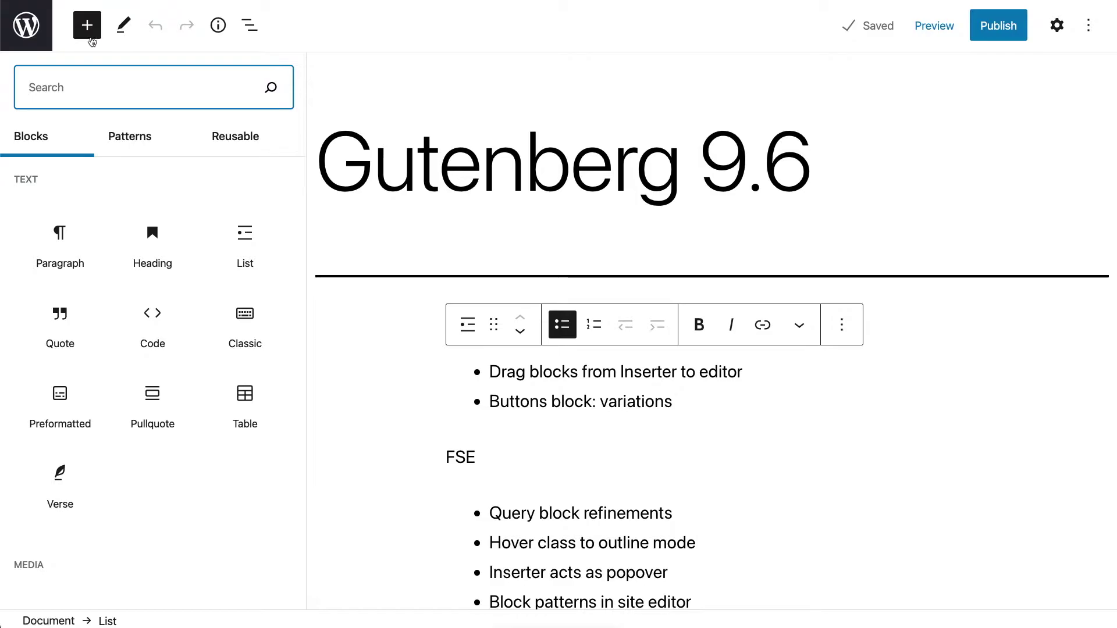
mouse_move(208, 210)
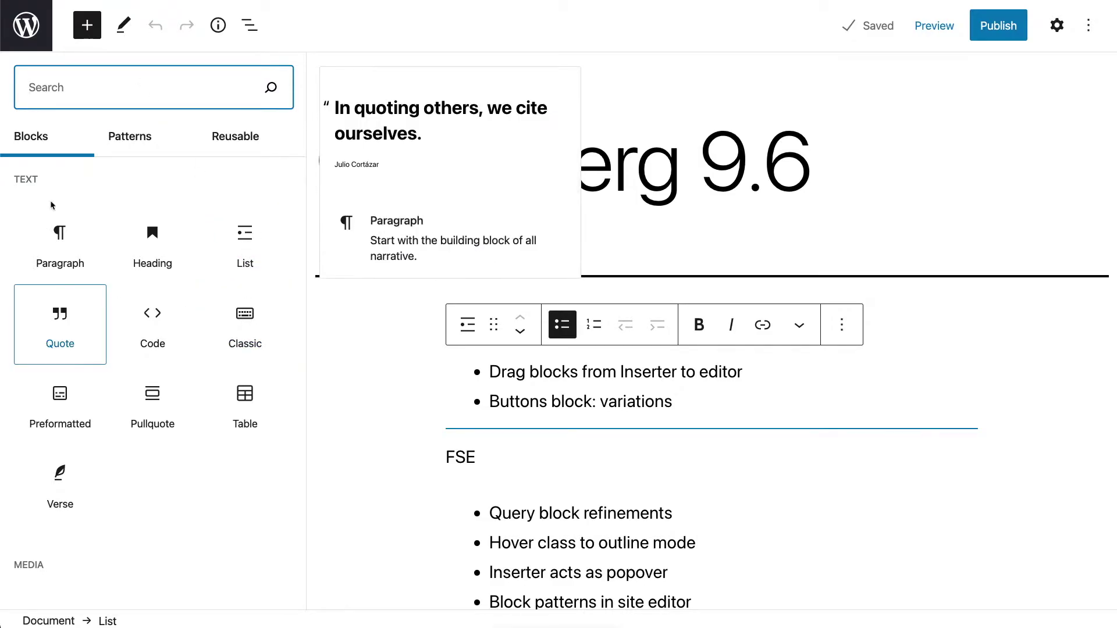
mouse_move(167, 323)
mouse_move(93, 323)
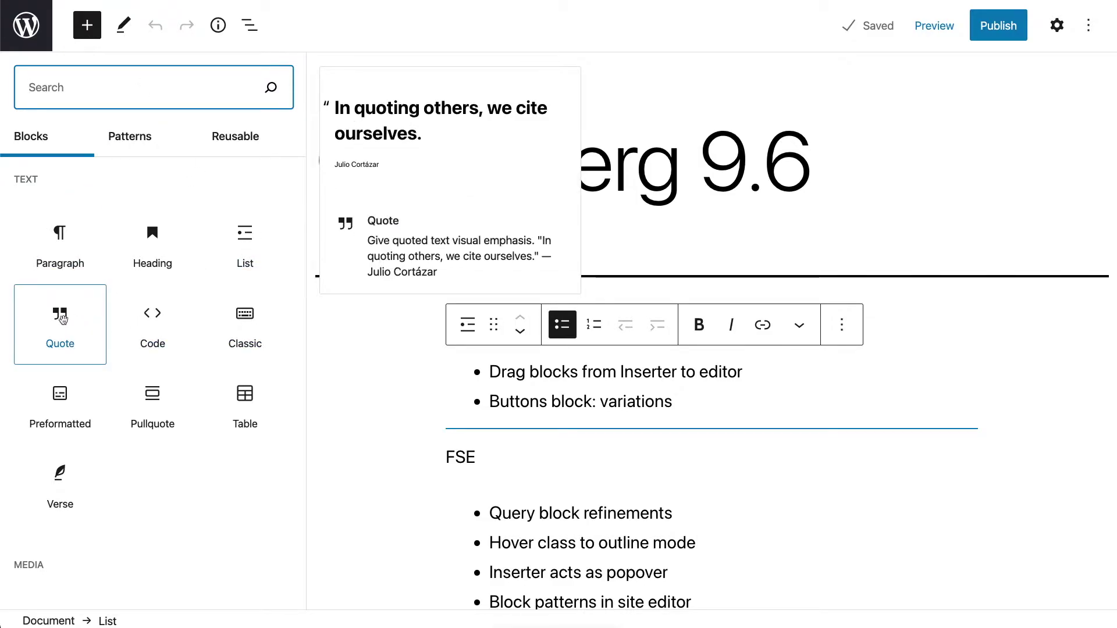
left_click_drag(58, 318, 519, 442)
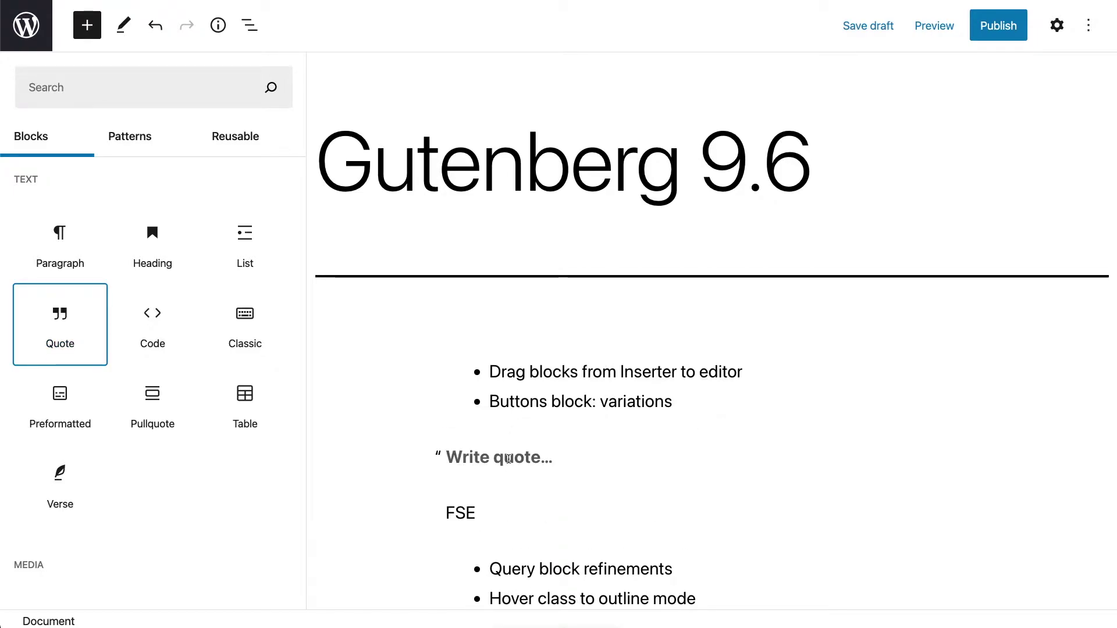
- Remove the empty Quote block above the "FSE" paragraph
left_click(509, 459)
left_click(583, 417)
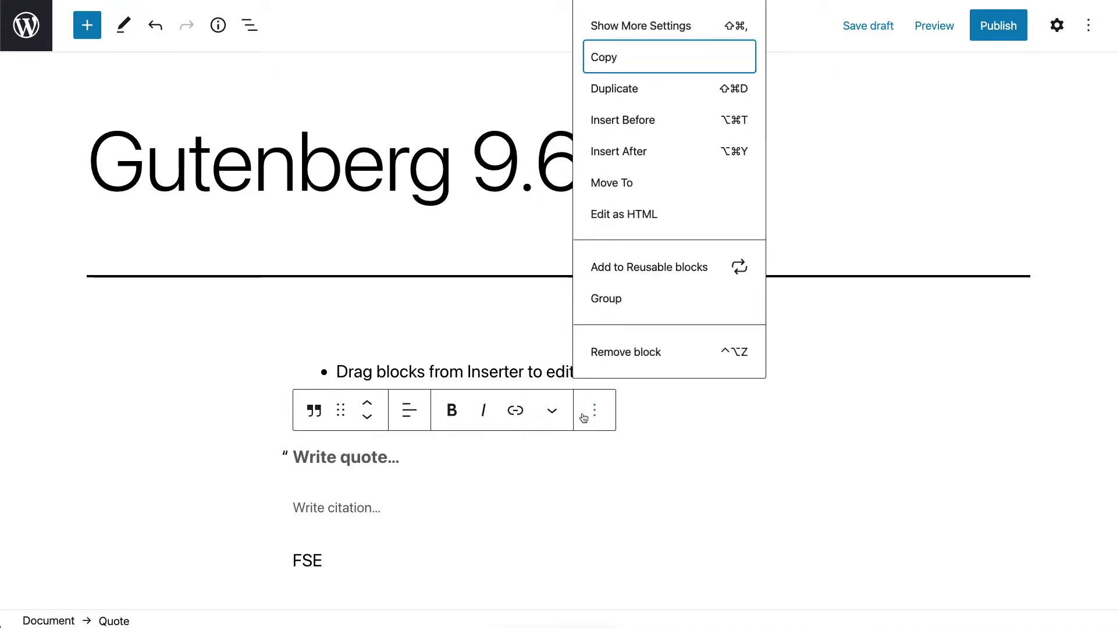
left_click(591, 352)
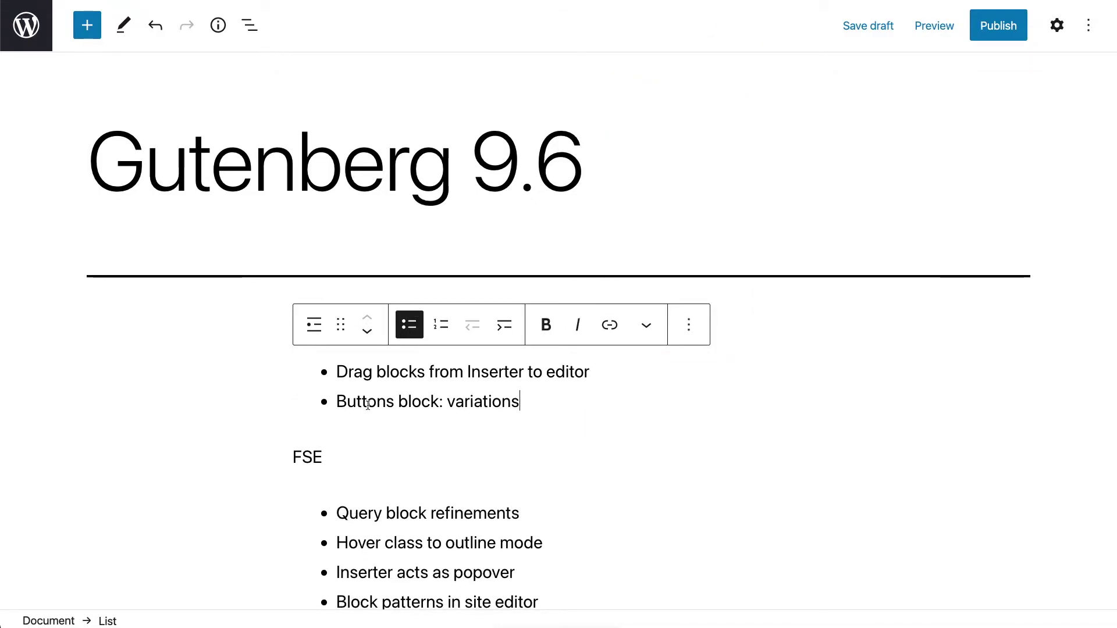
- Insert a Buttons block below the first list with two buttons labelled "button one" and "Button two"
key("Return")
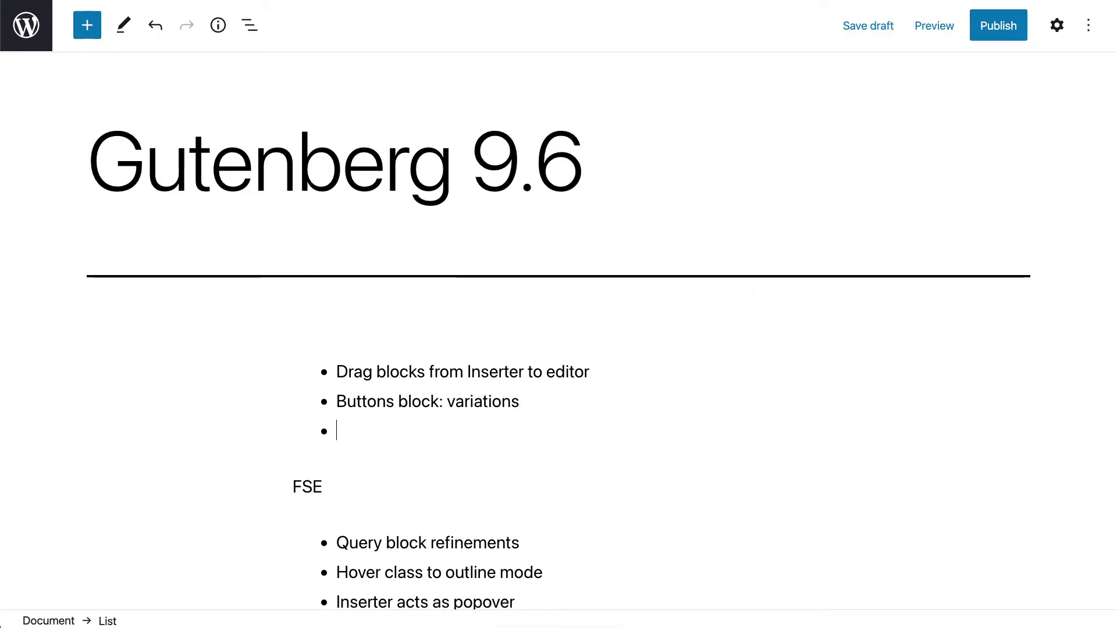
key("Return")
type("/butt")
key("Return")
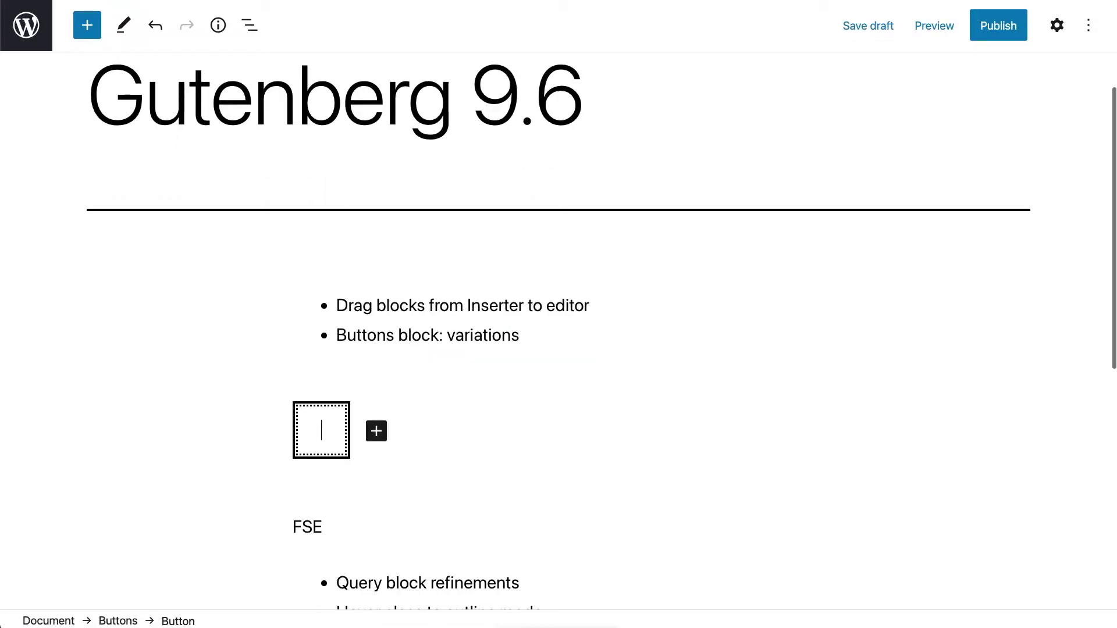
type("bu")
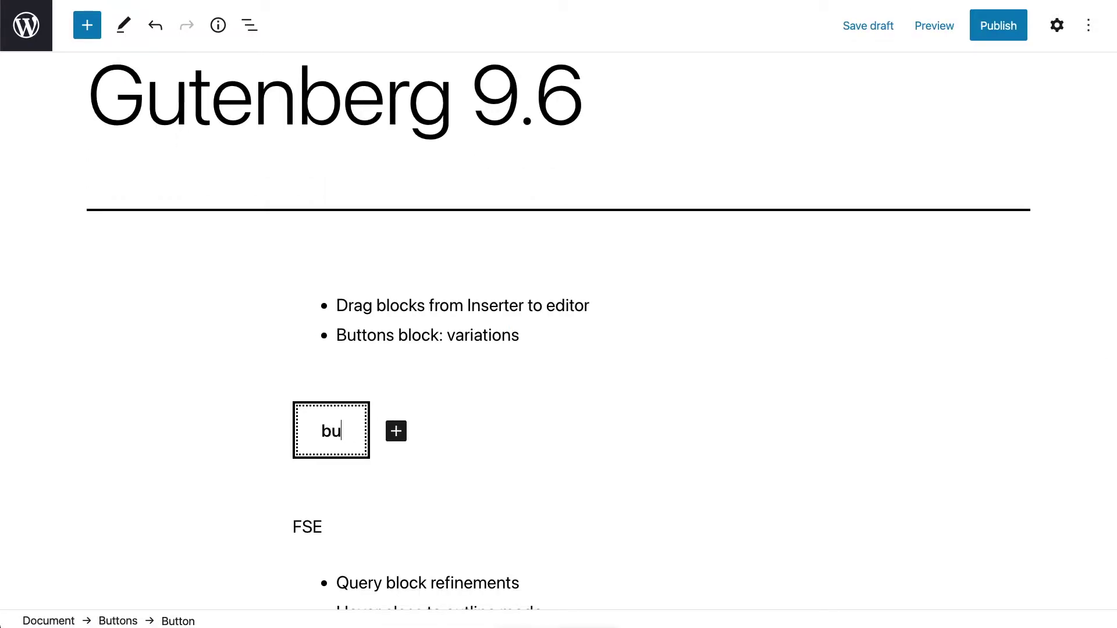
type("tton one")
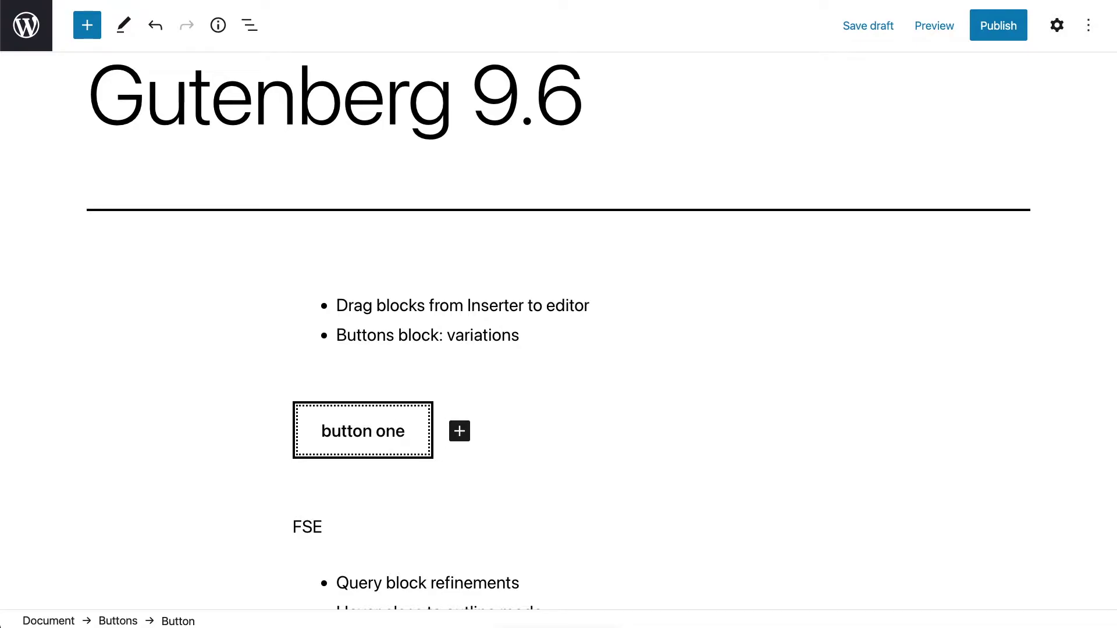
left_click(459, 431)
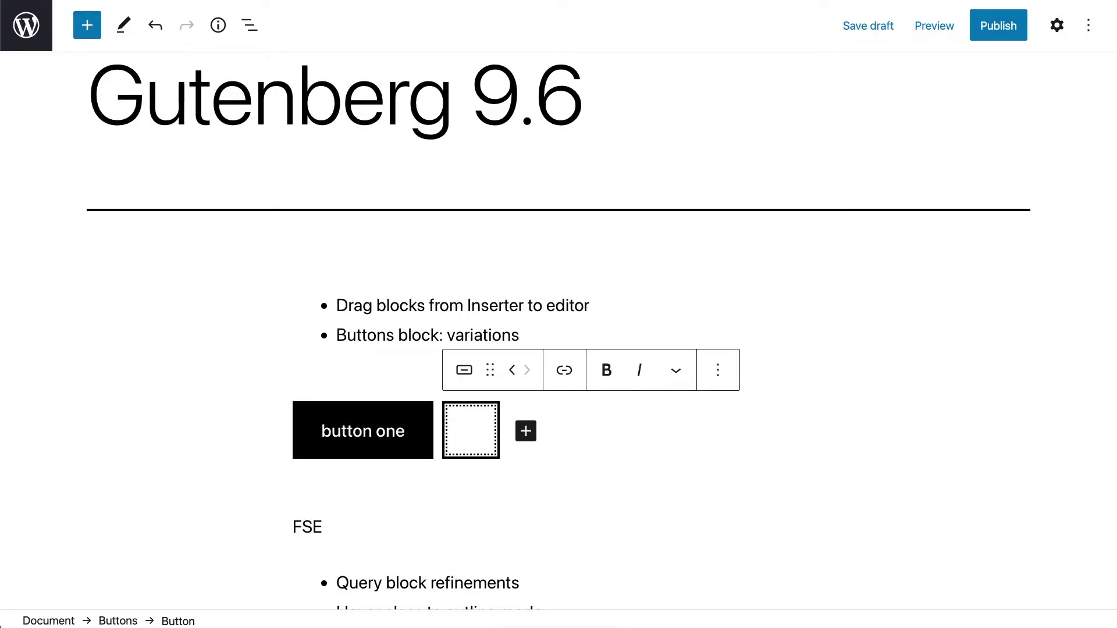
type("Button two")
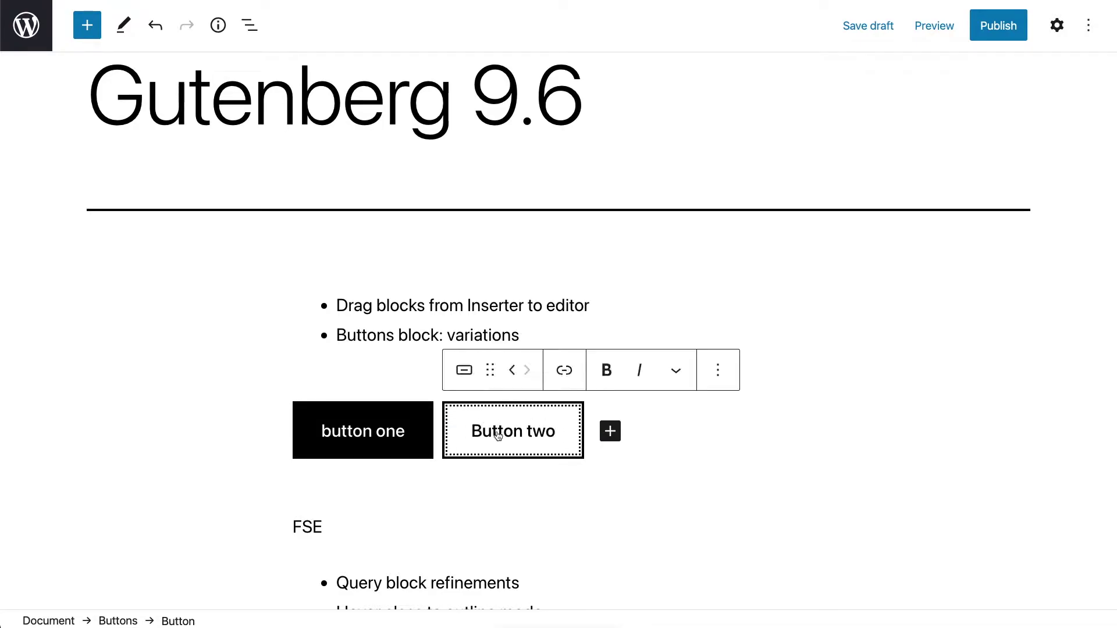
- Transform the whole Buttons block to the Vertical variation, back to Horizontal, and again to Vertical
left_click(688, 438)
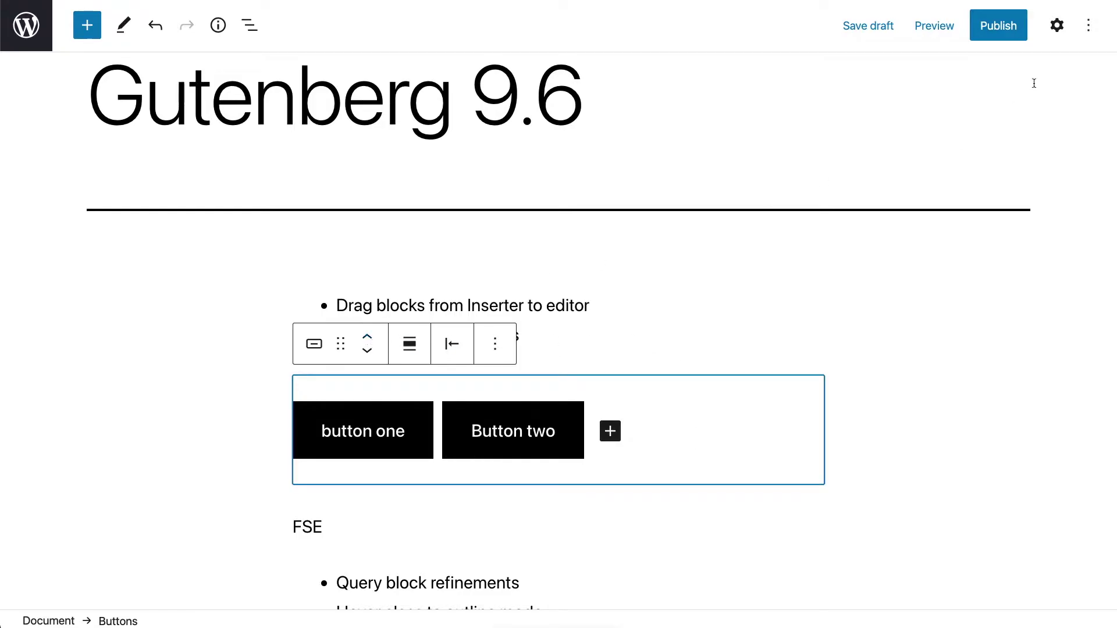
left_click(1058, 25)
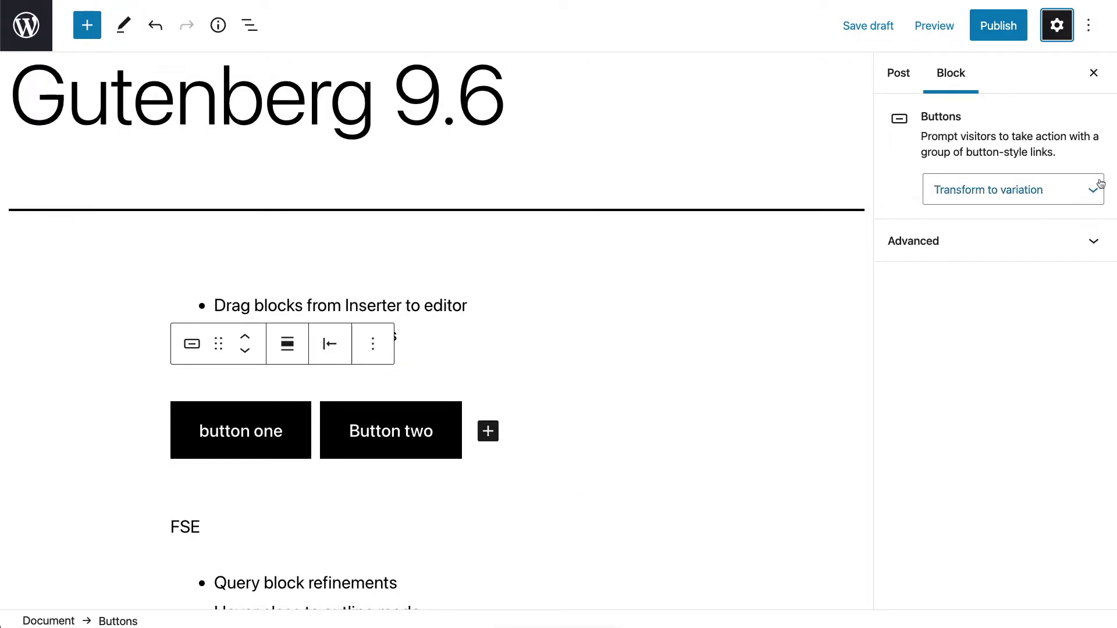
left_click(1061, 197)
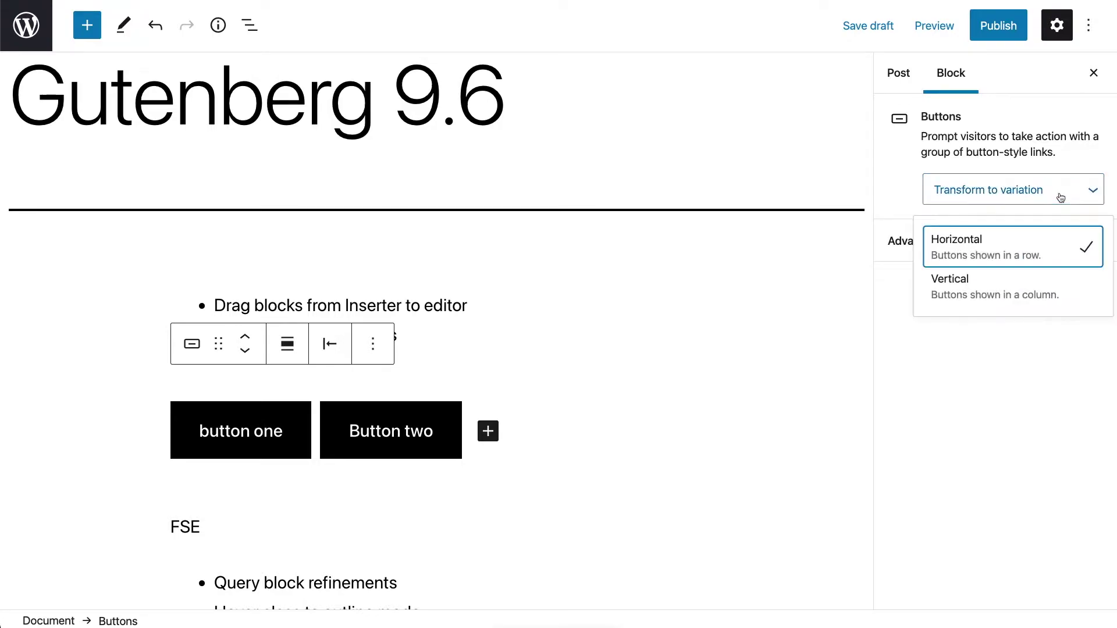
left_click(954, 297)
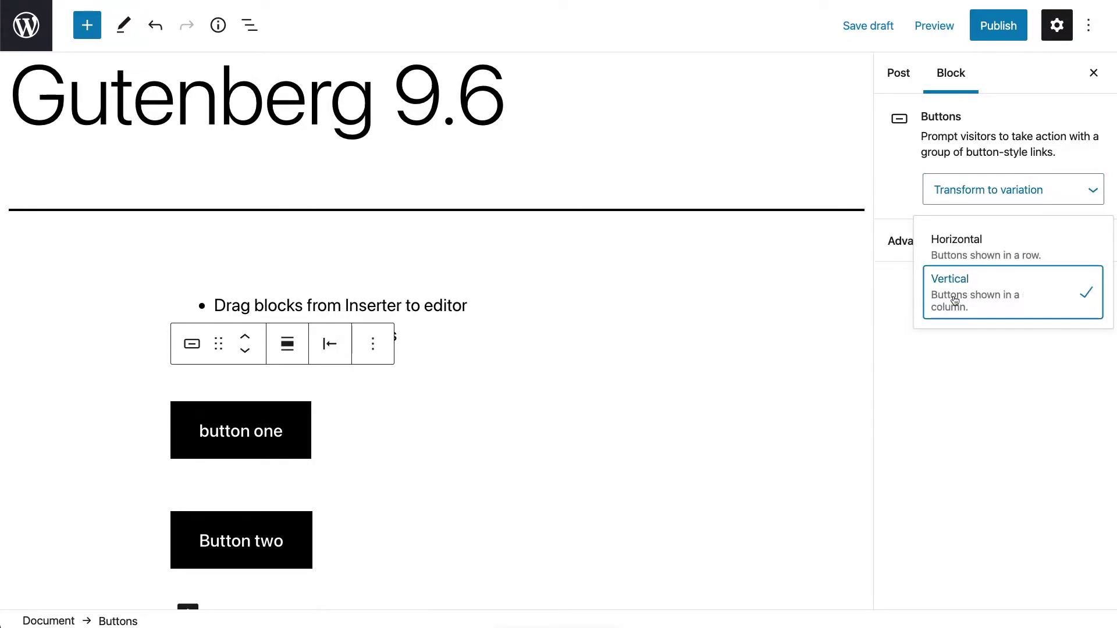
left_click(958, 244)
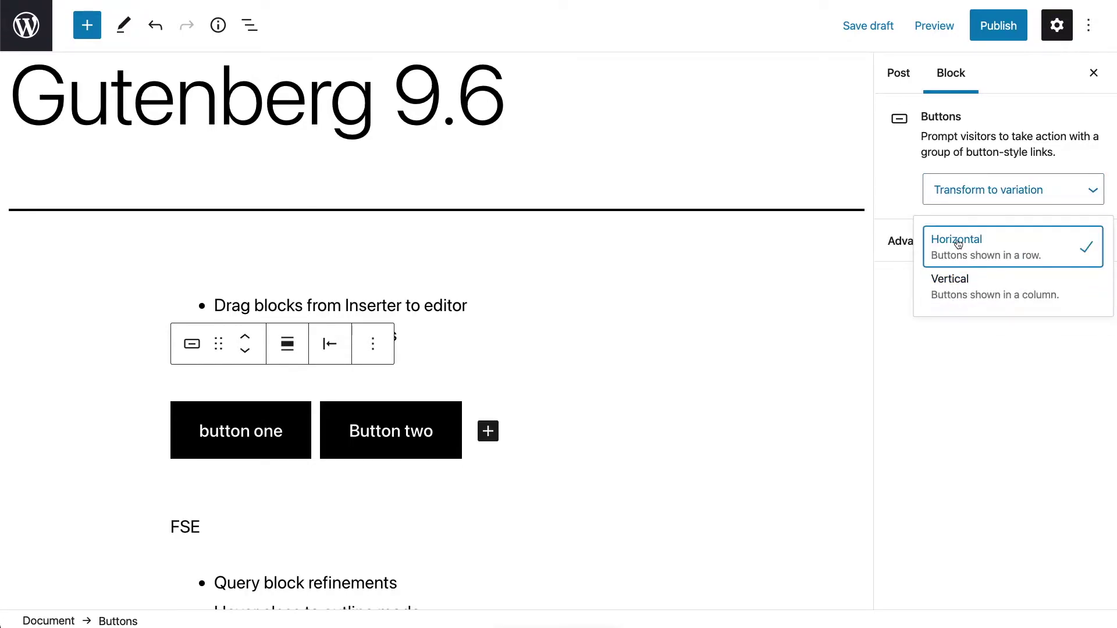
left_click(952, 278)
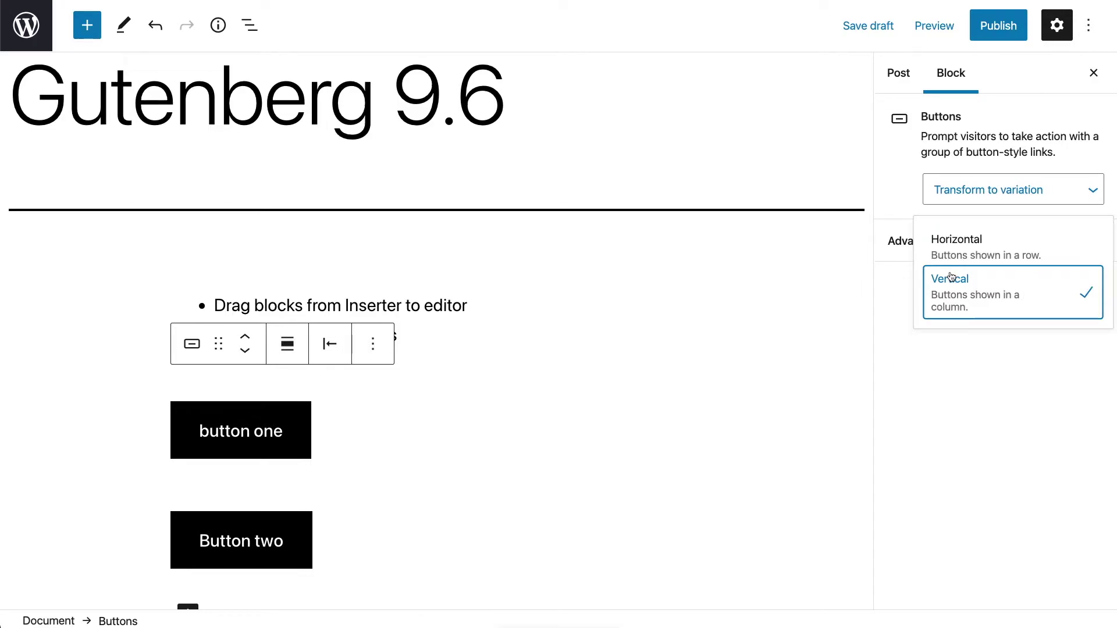
left_click(1050, 190)
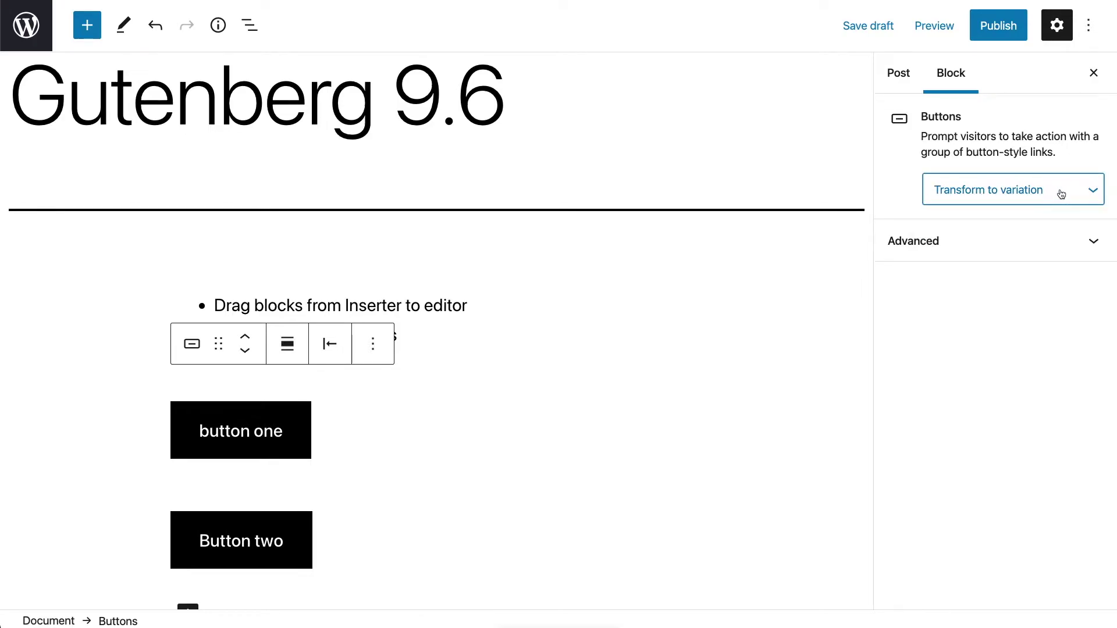
- Select the parent Buttons block and remove it from the post together with both buttons
left_click(430, 535)
left_click(397, 434)
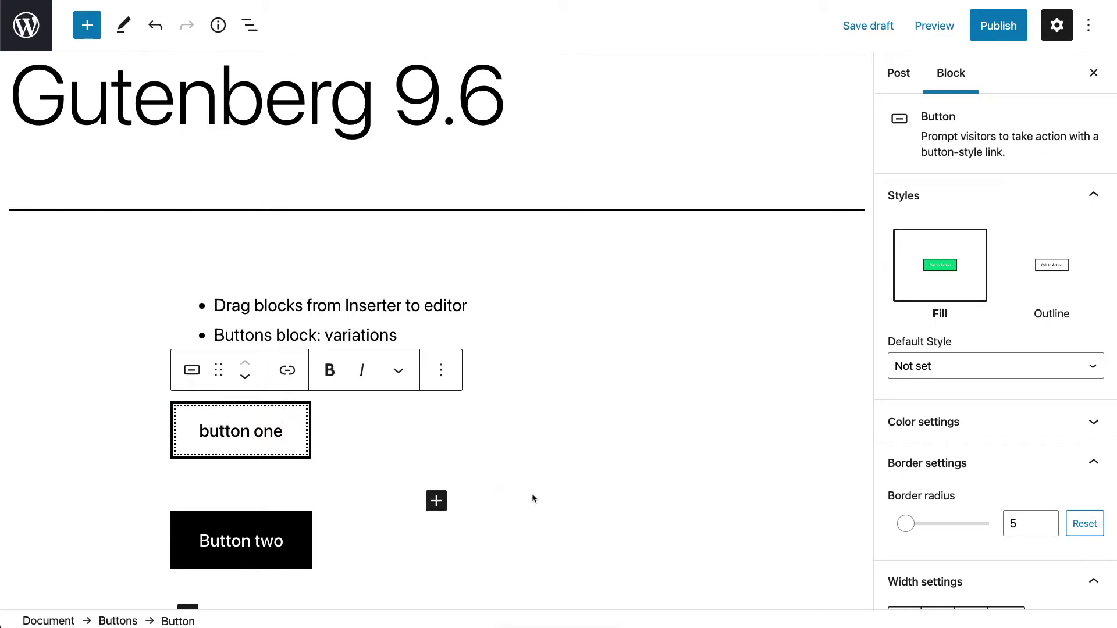
left_click_drag(192, 370, 191, 325)
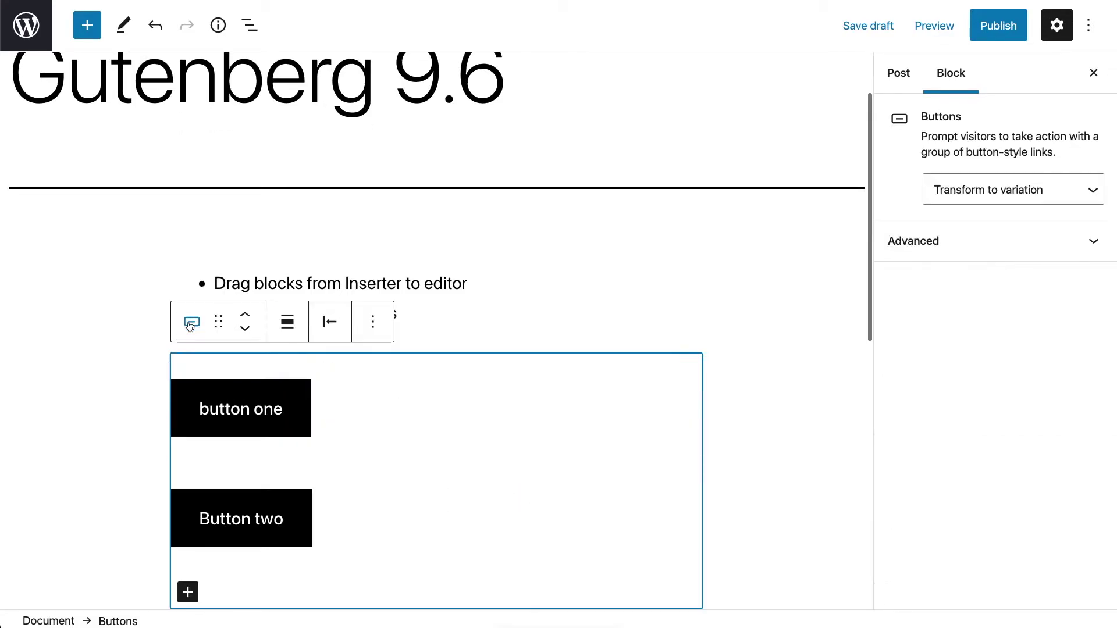
left_click(373, 321)
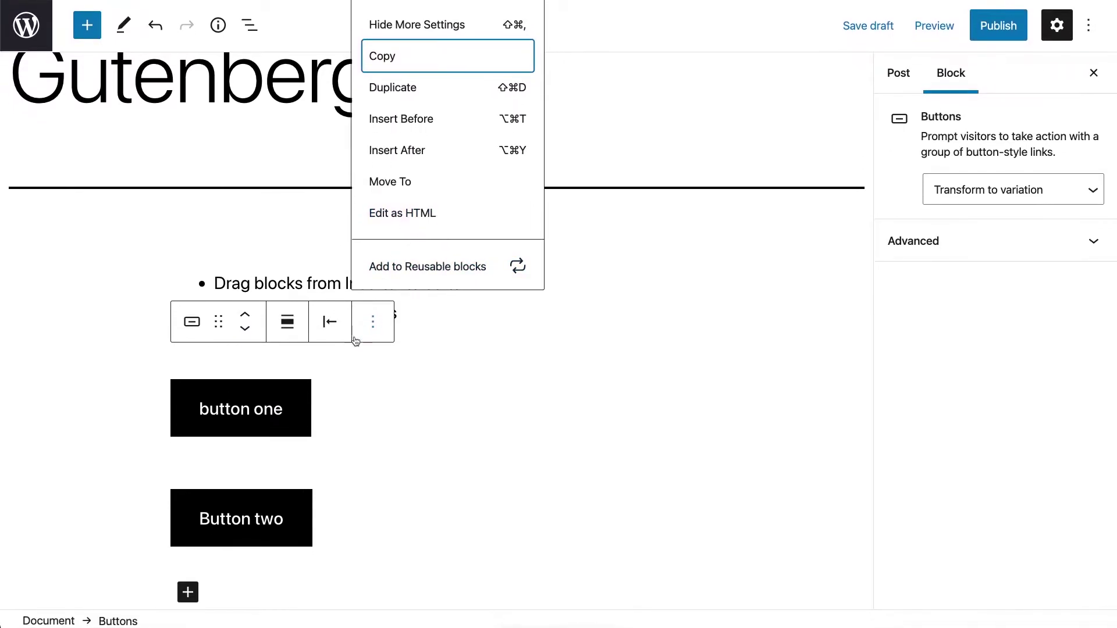
left_click(264, 360)
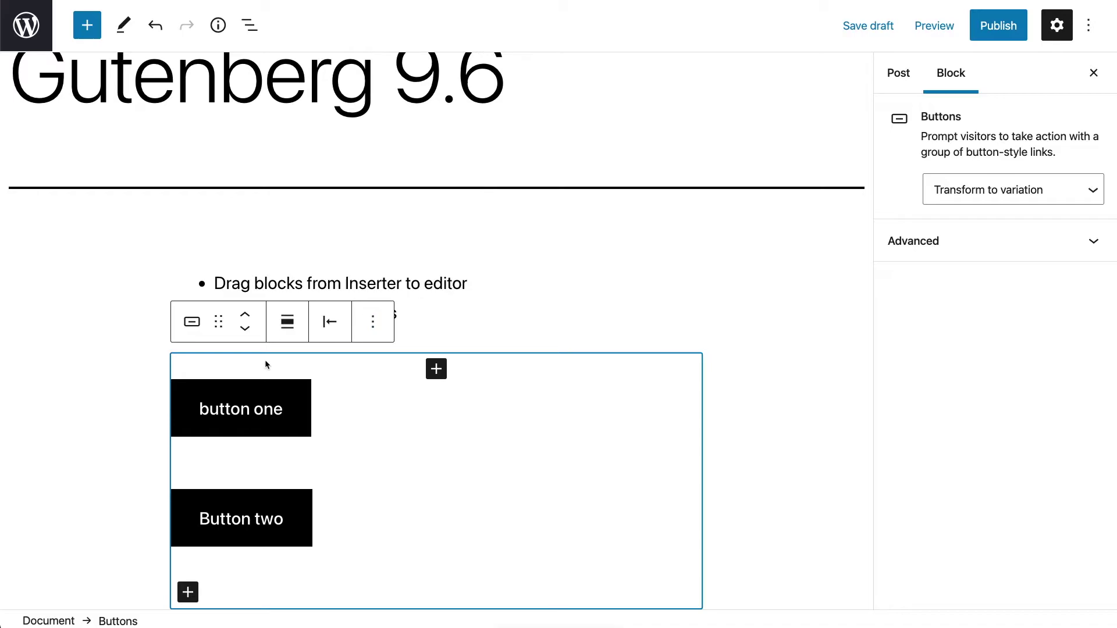
left_click(369, 326)
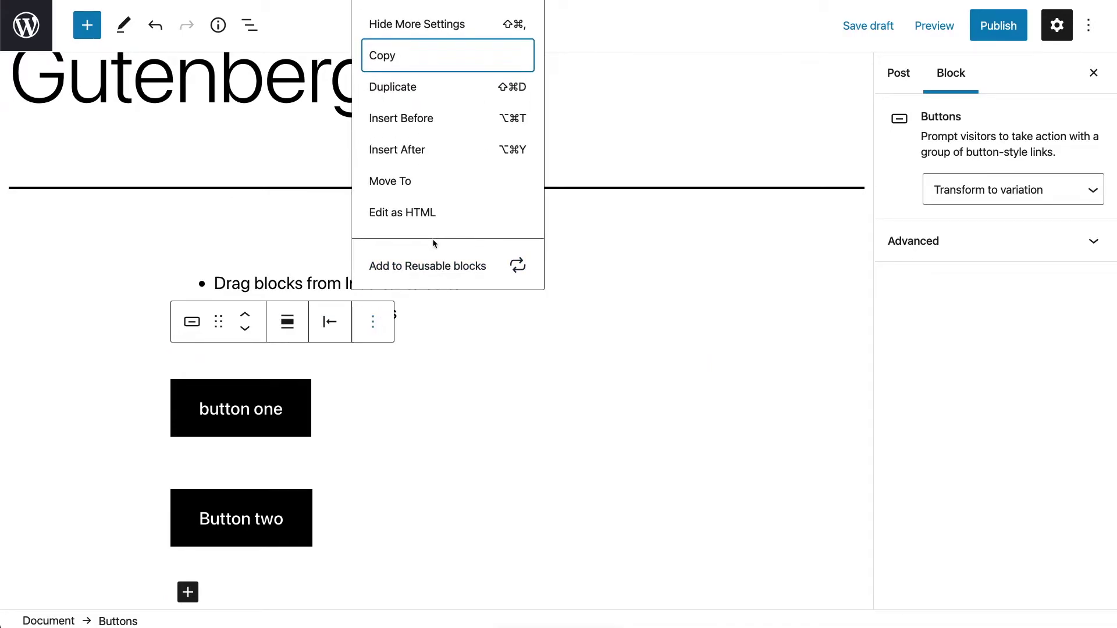
scroll(432, 239, "down", 2)
left_click(414, 264)
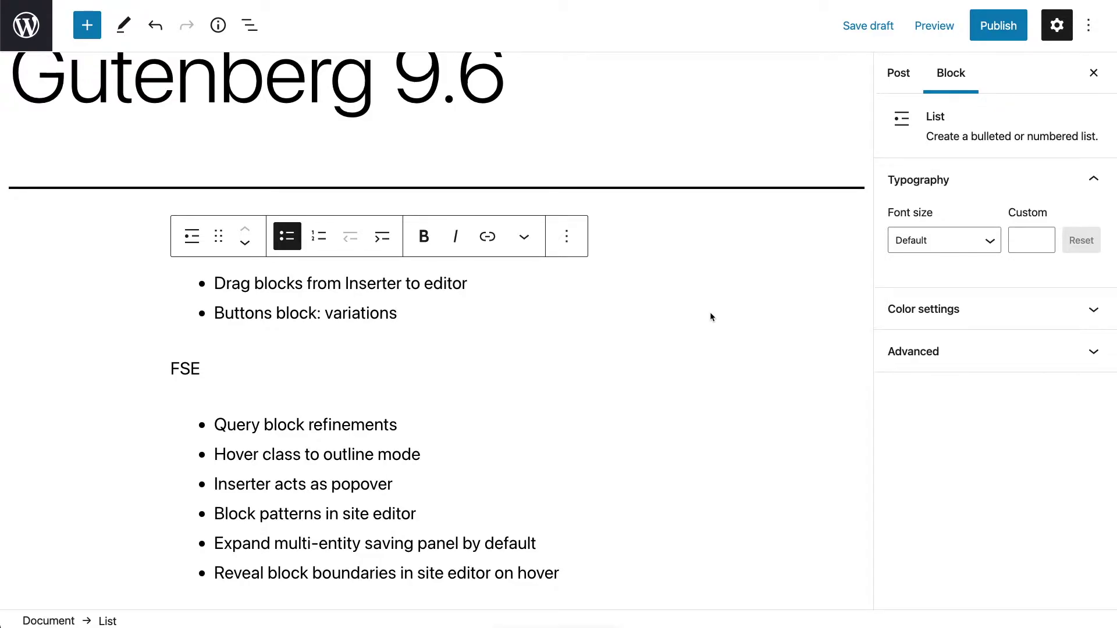
scroll(711, 315, "down", 2)
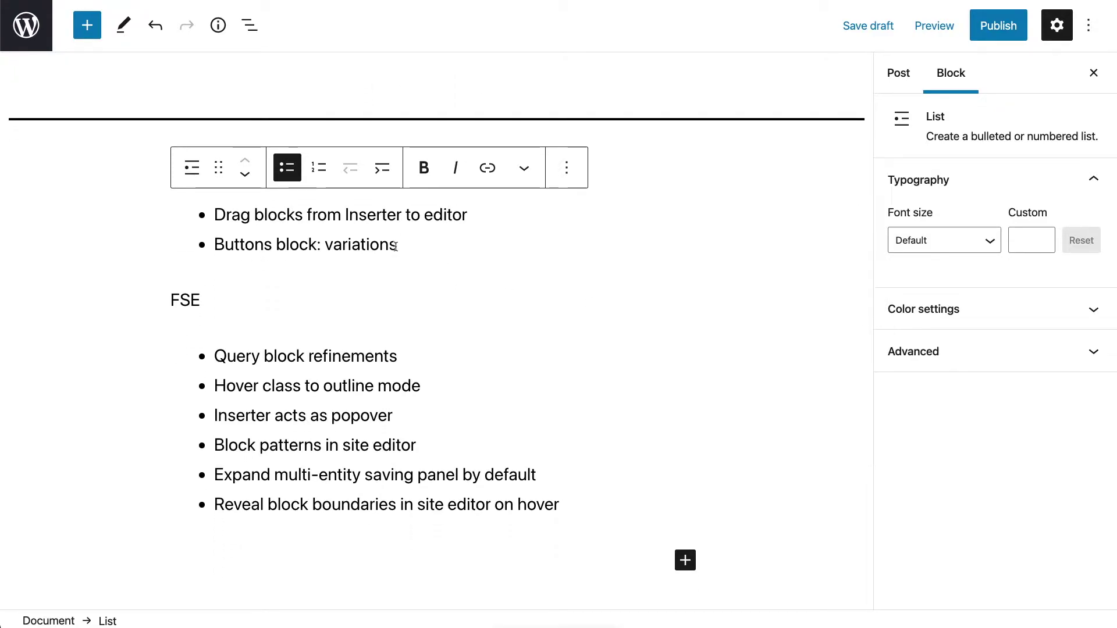
left_click_drag(397, 245, 217, 214)
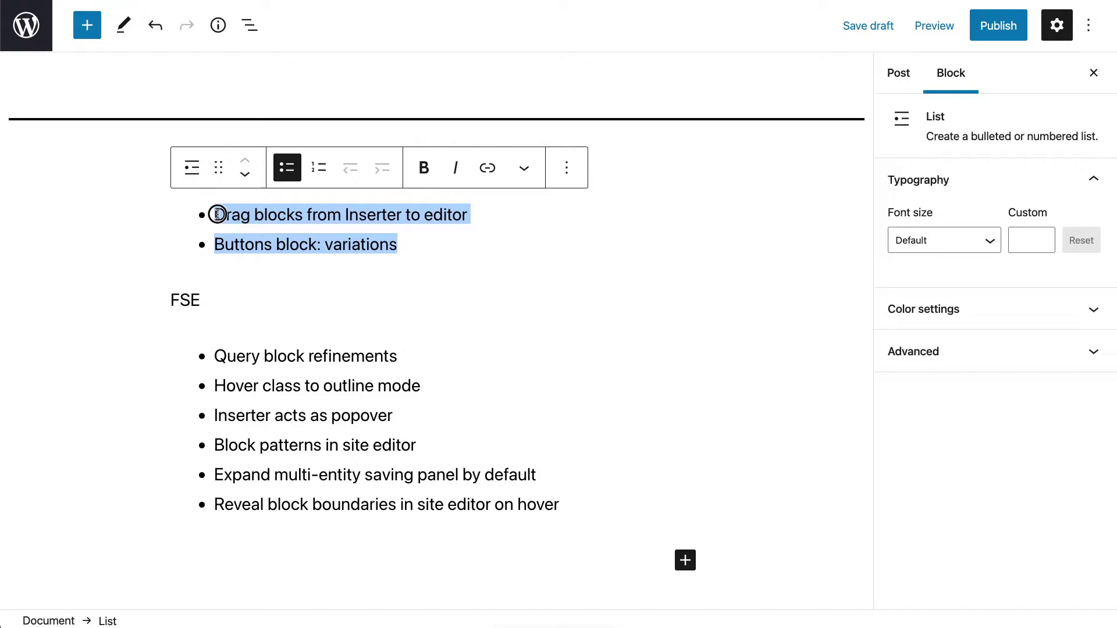
left_click(307, 247)
left_click(383, 247)
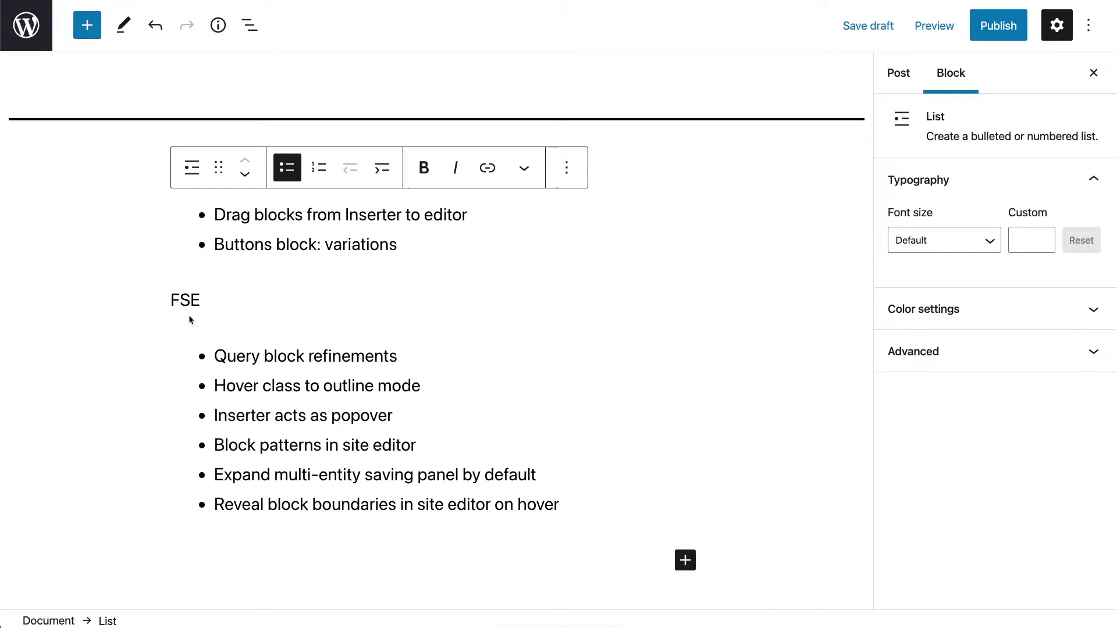
- Replace the "FSE" paragraph text with "full site editing" and save the draft
left_click_drag(196, 299, 169, 301)
type("full site editing")
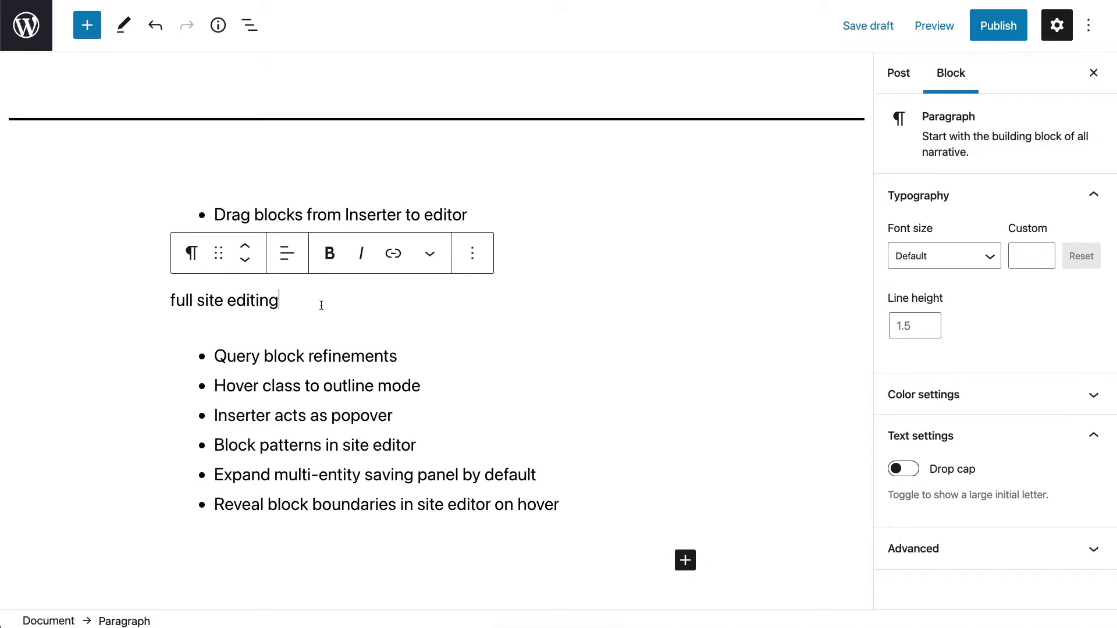
left_click(866, 26)
- Leave the post editor and return to the admin list of all posts
left_click_drag(217, 357, 550, 508)
left_click(273, 429)
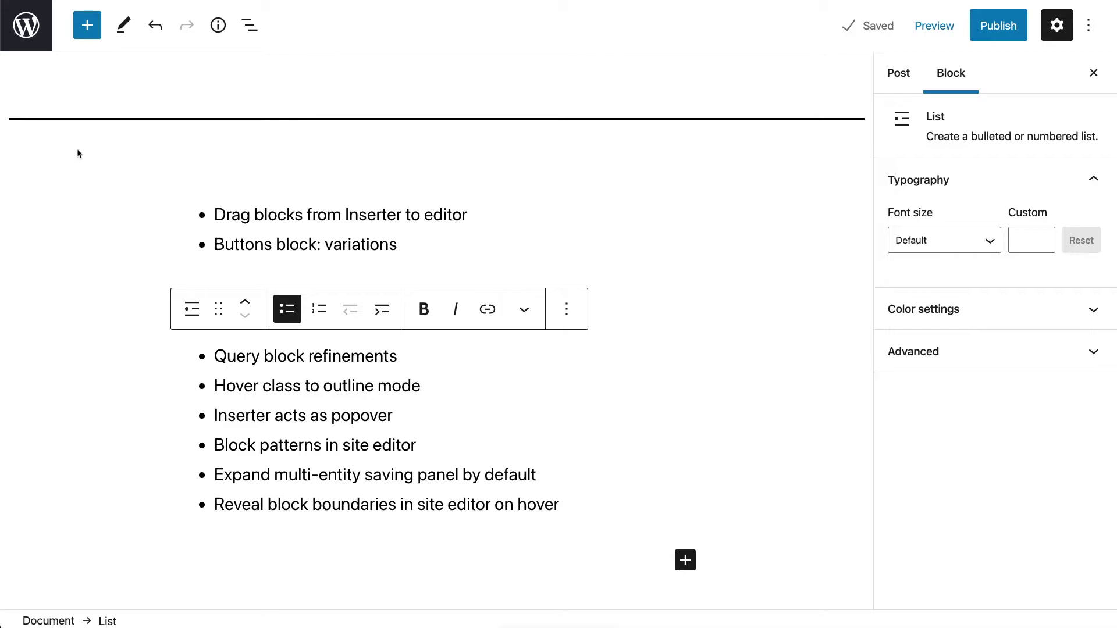
left_click(33, 30)
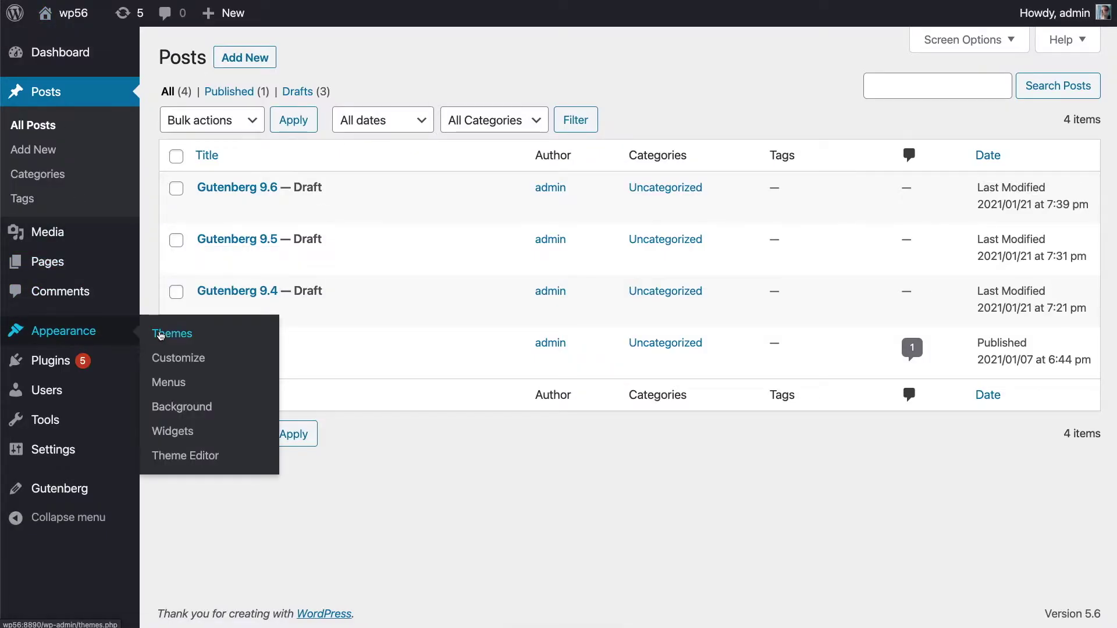
- Activate the Block-Based Bosco theme and open the beta Site Editor
left_click(160, 335)
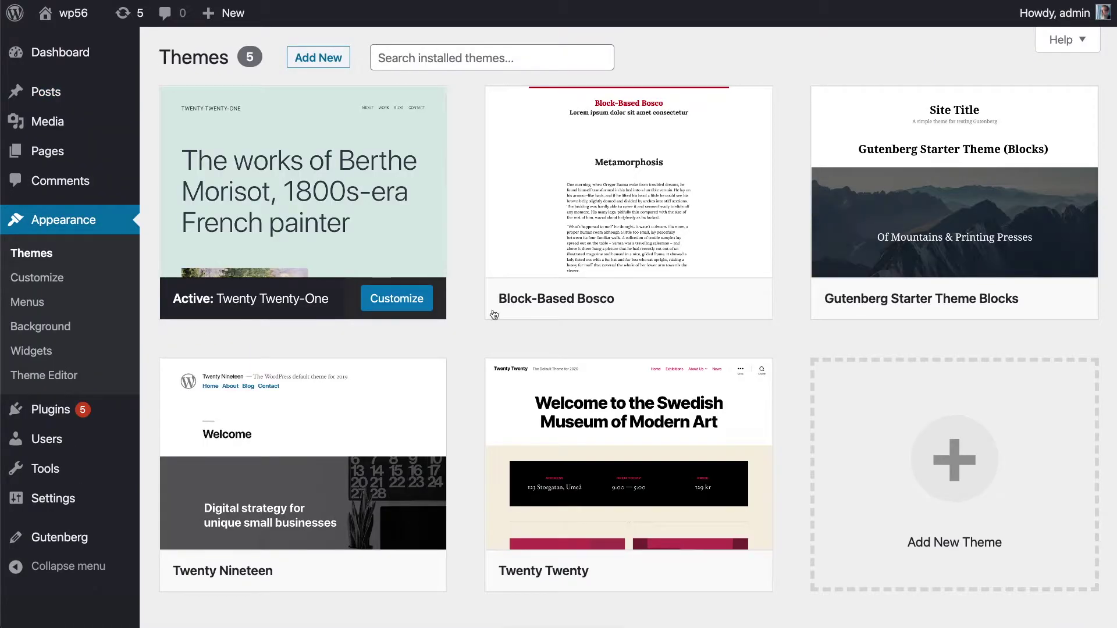
mouse_move(549, 255)
left_click(636, 299)
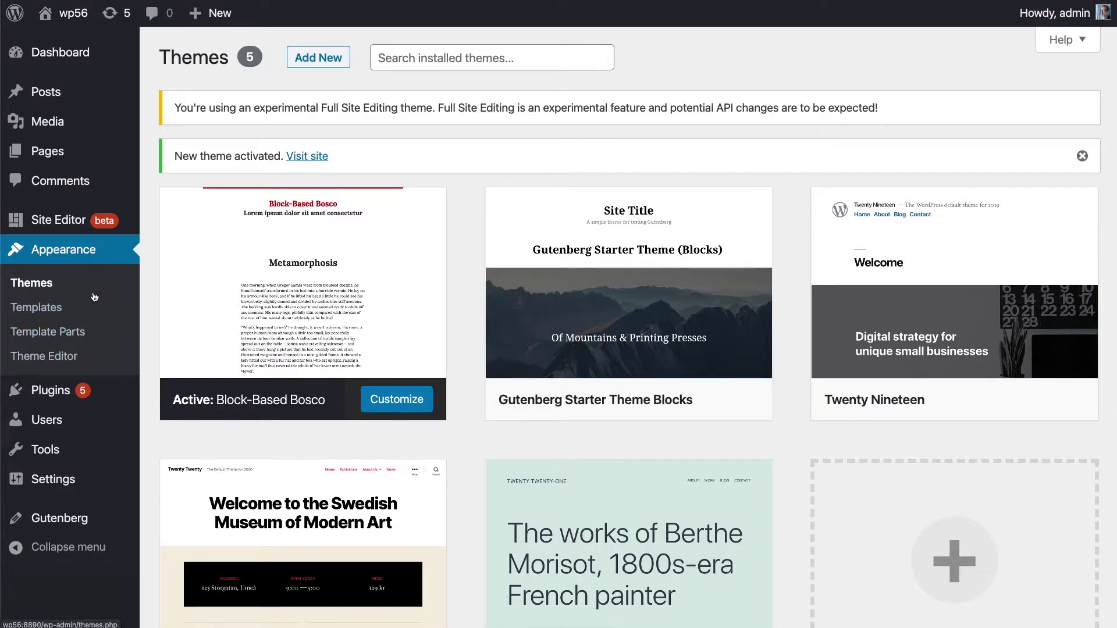
left_click(59, 225)
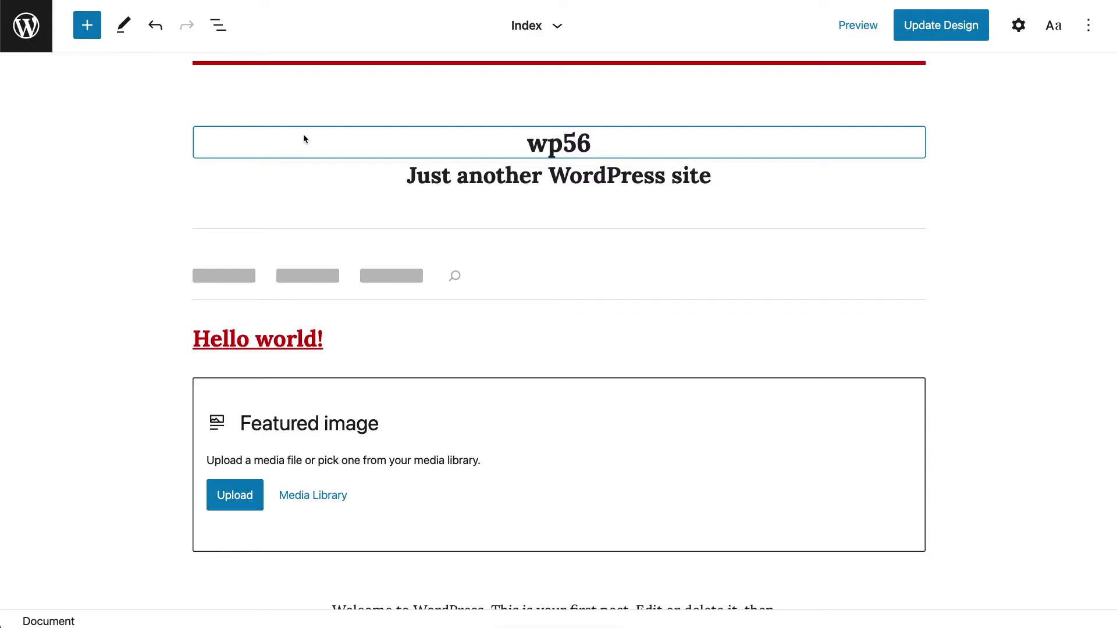
- Select the site title and the header template part that encloses it in the Index template
left_click(542, 147)
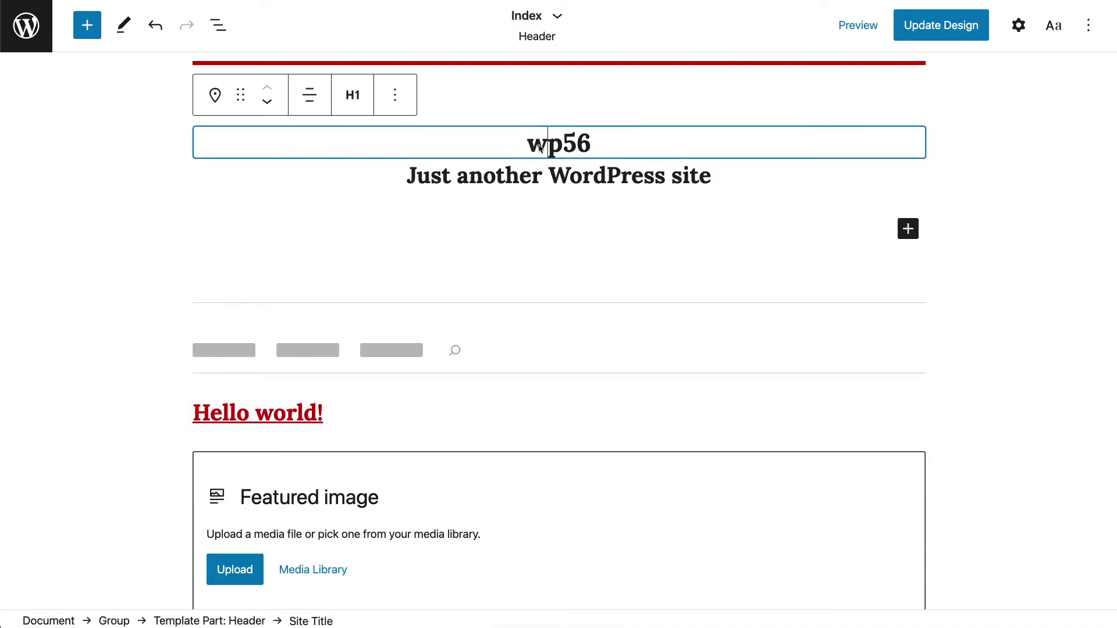
left_click(369, 185)
left_click(358, 202)
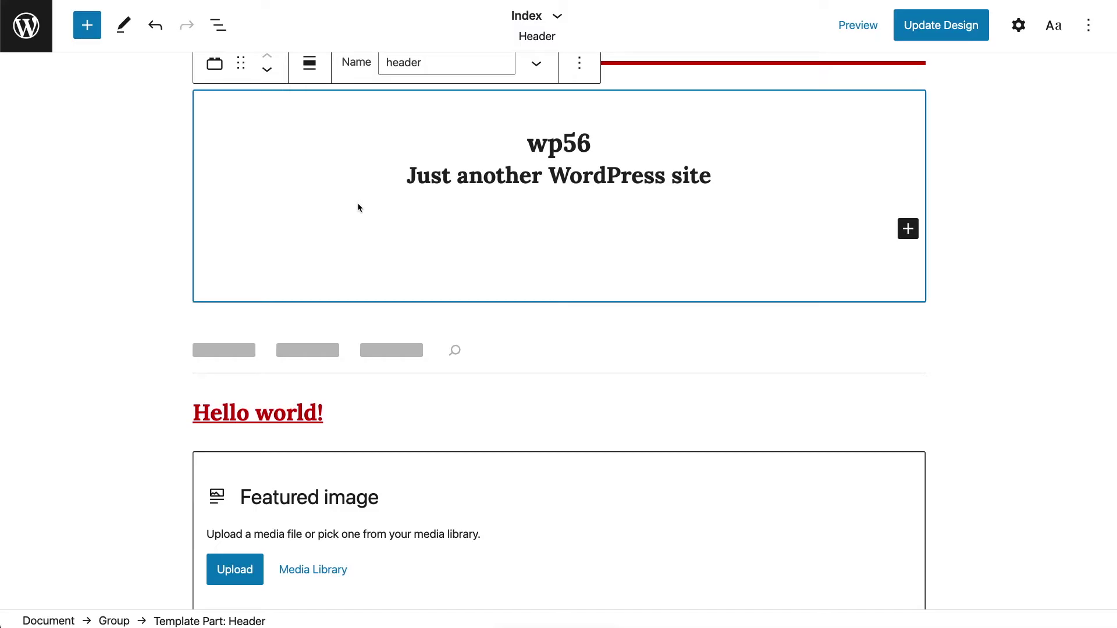
scroll(375, 214, "down", 5)
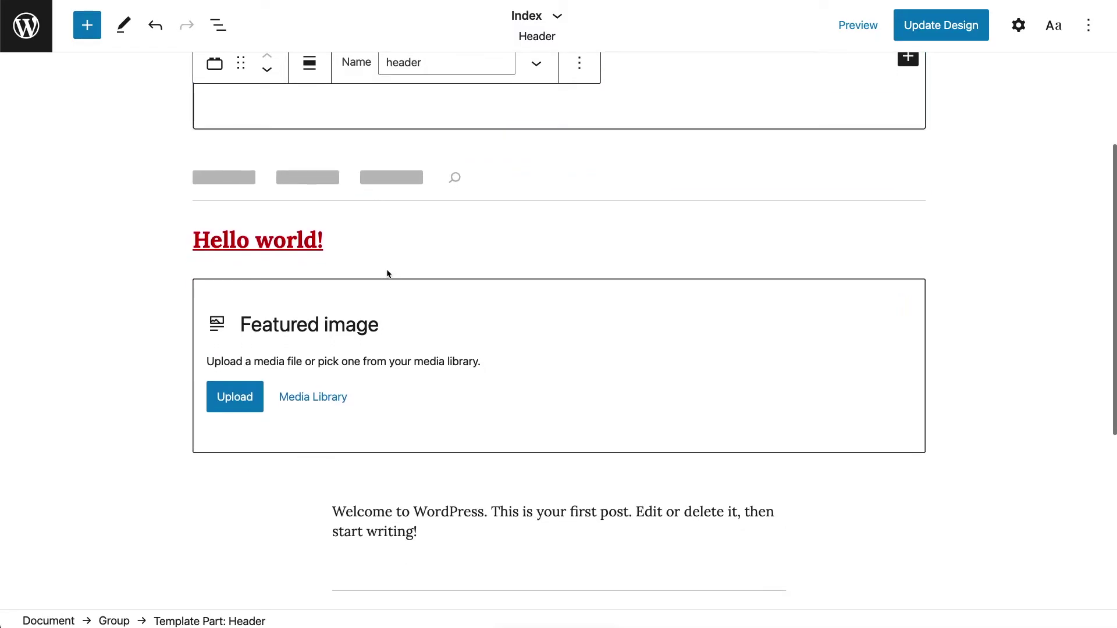
- Select the "Hello world!" post title and step up through its parent blocks to select the Query block
left_click(387, 273)
left_click(418, 192)
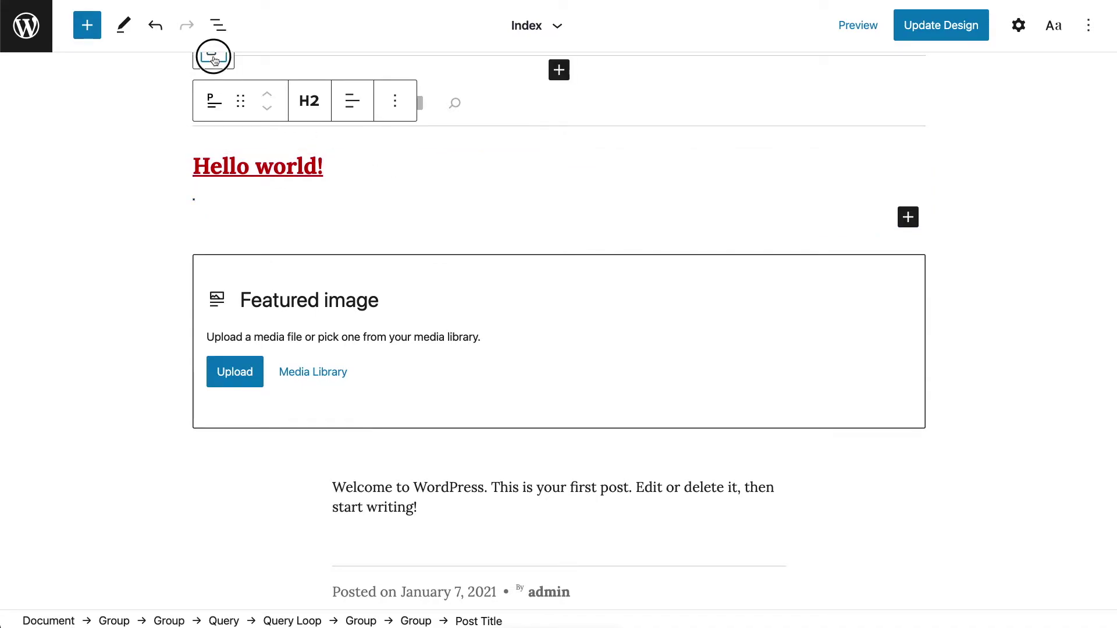
left_click(212, 58)
left_click(215, 67)
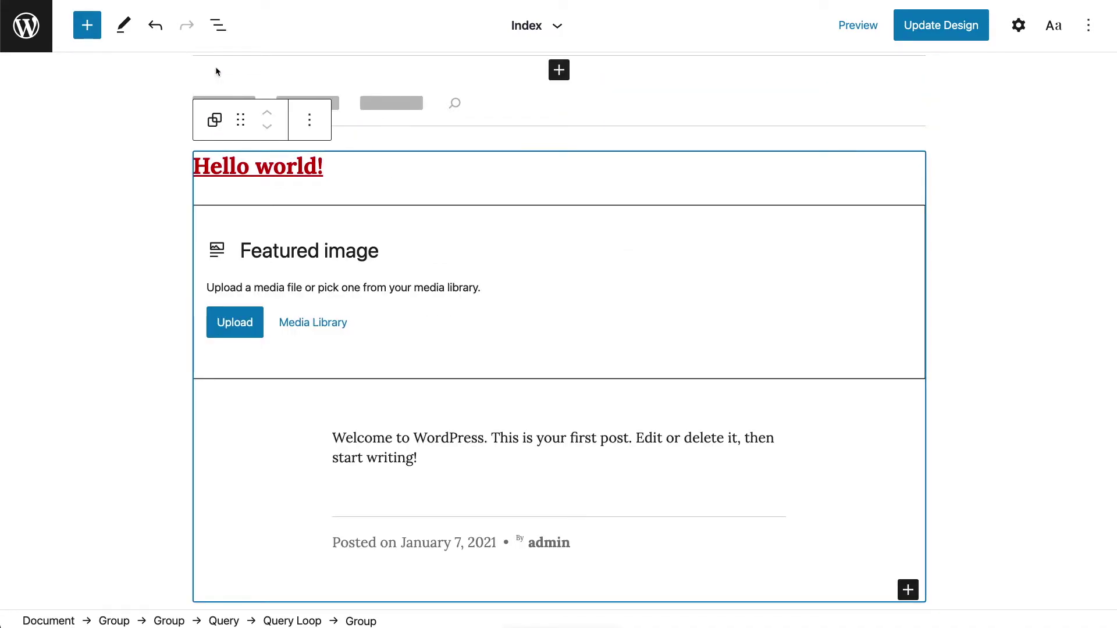
mouse_move(220, 118)
left_click(214, 68)
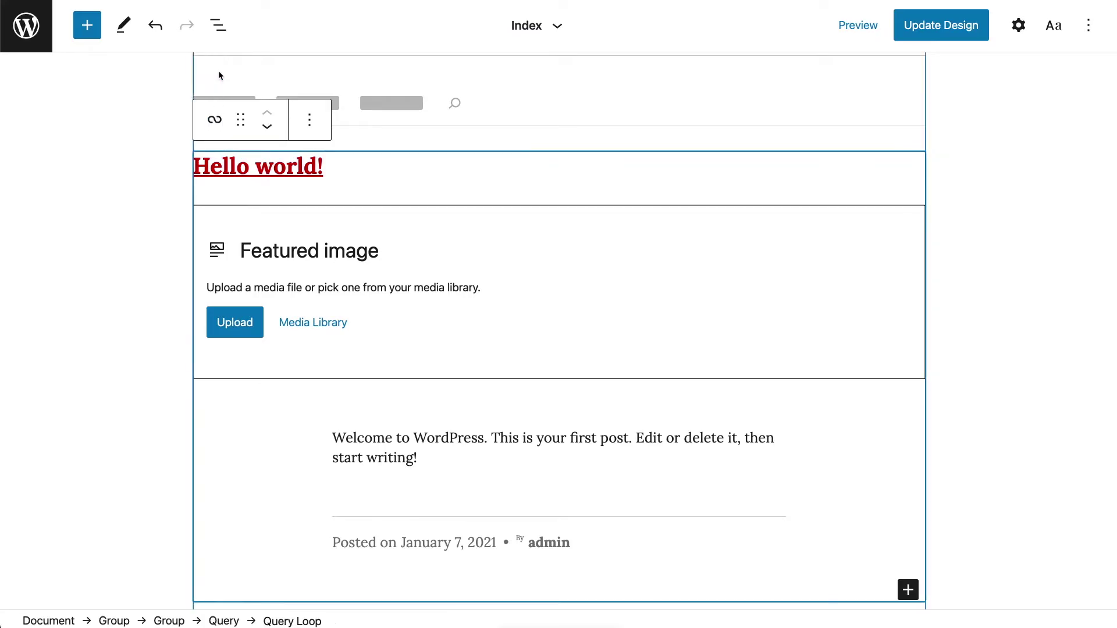
left_click(214, 68)
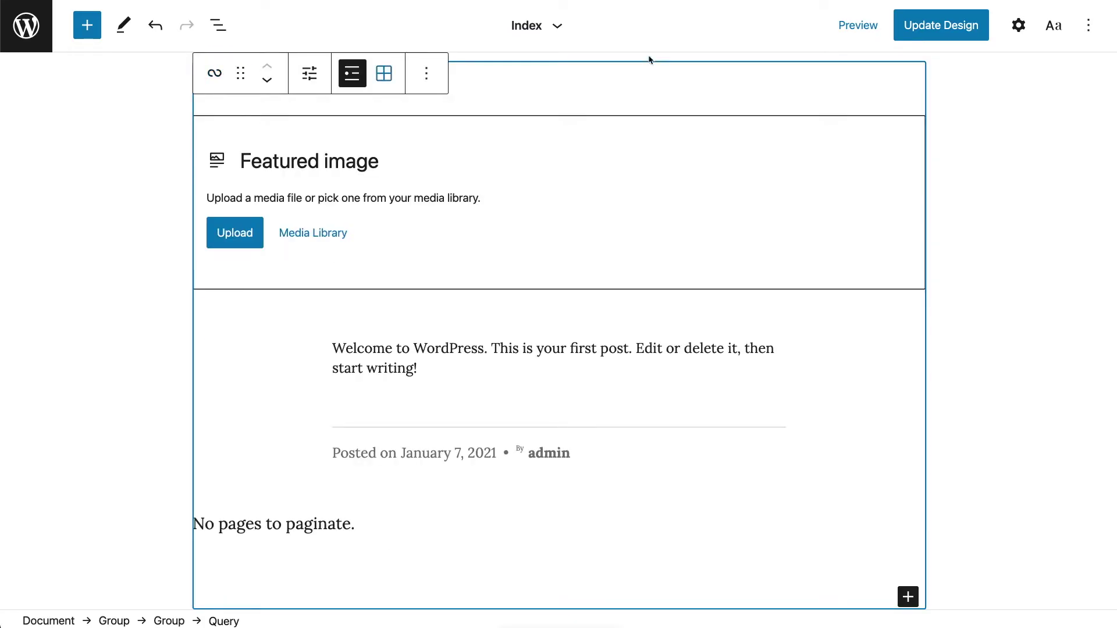
- Show the Query block's settings, check its display settings, and switch its layout to grid and back to list
left_click(1018, 25)
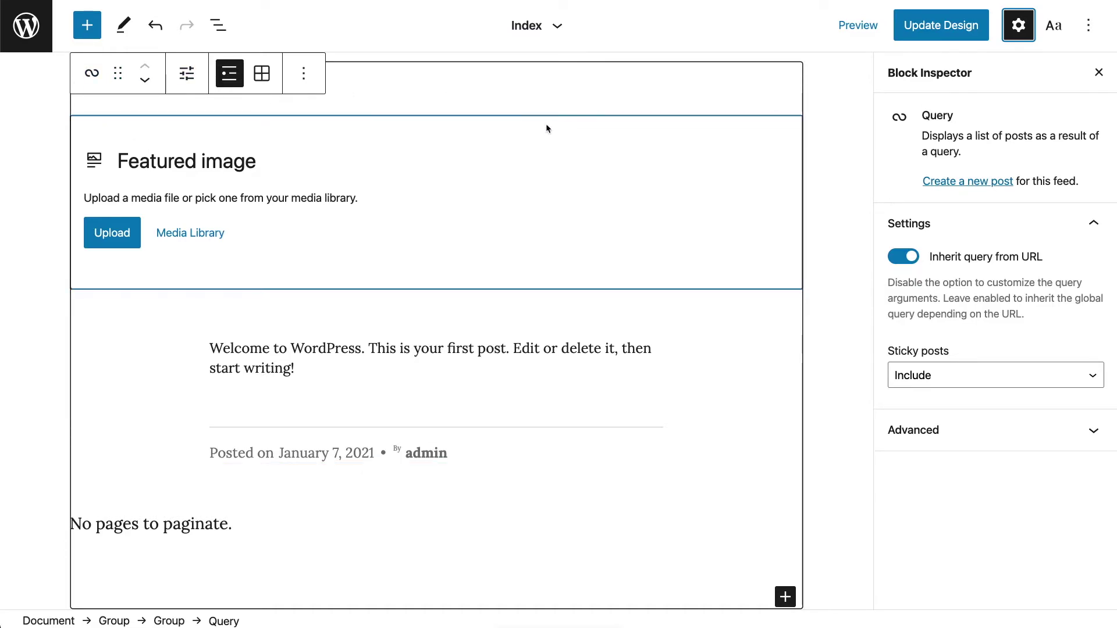
left_click(191, 86)
left_click(199, 86)
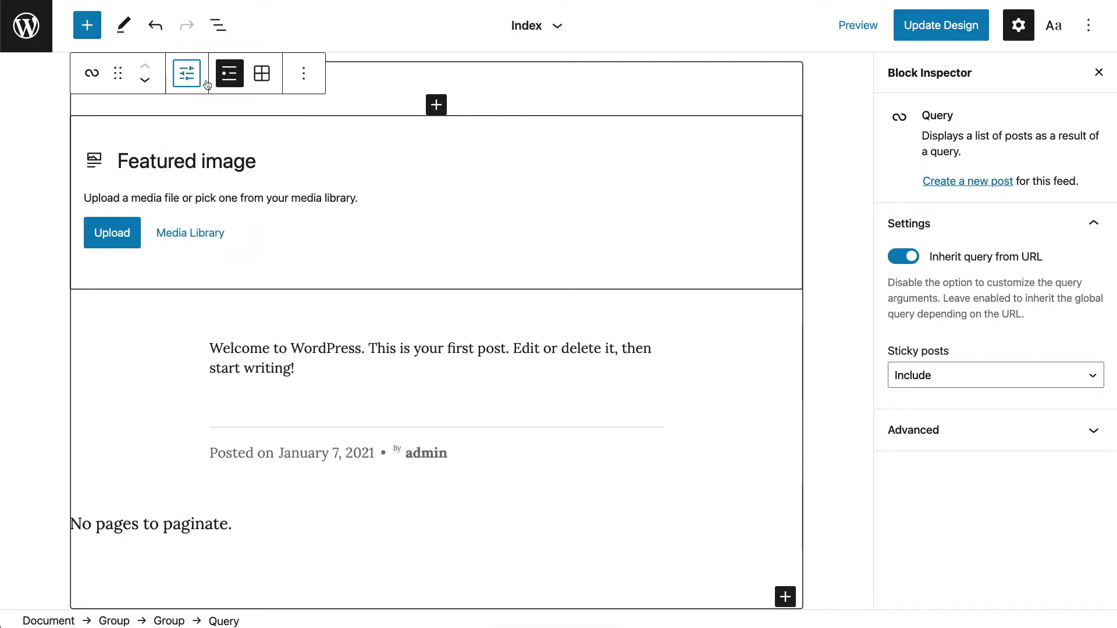
left_click(262, 75)
left_click(233, 82)
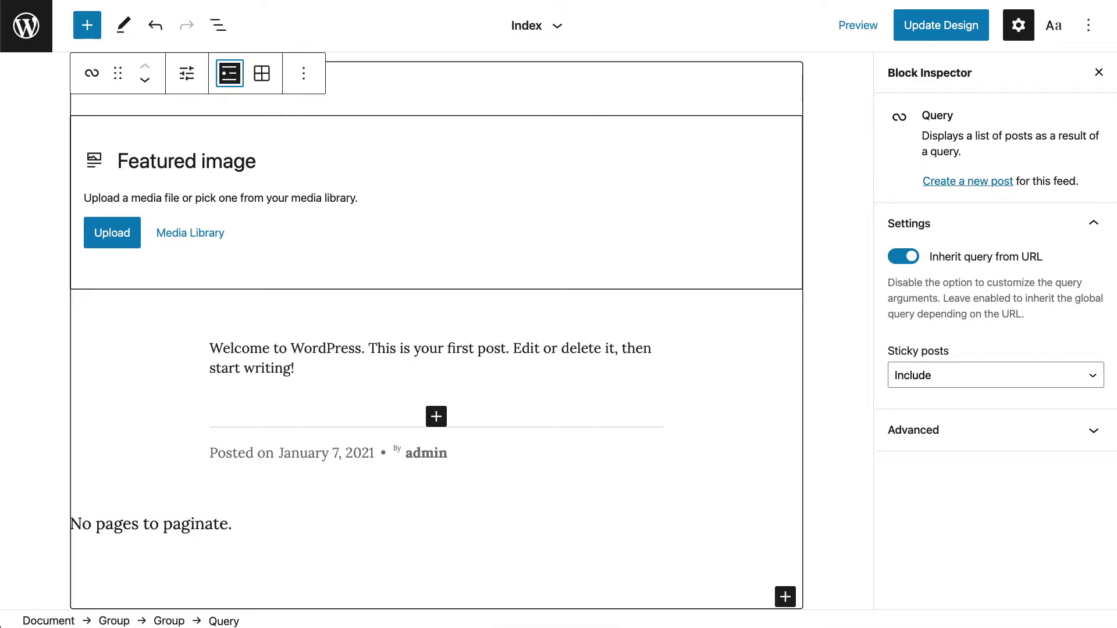
- Examine the block categories offered in the block library while the Query block is selected
left_click(93, 30)
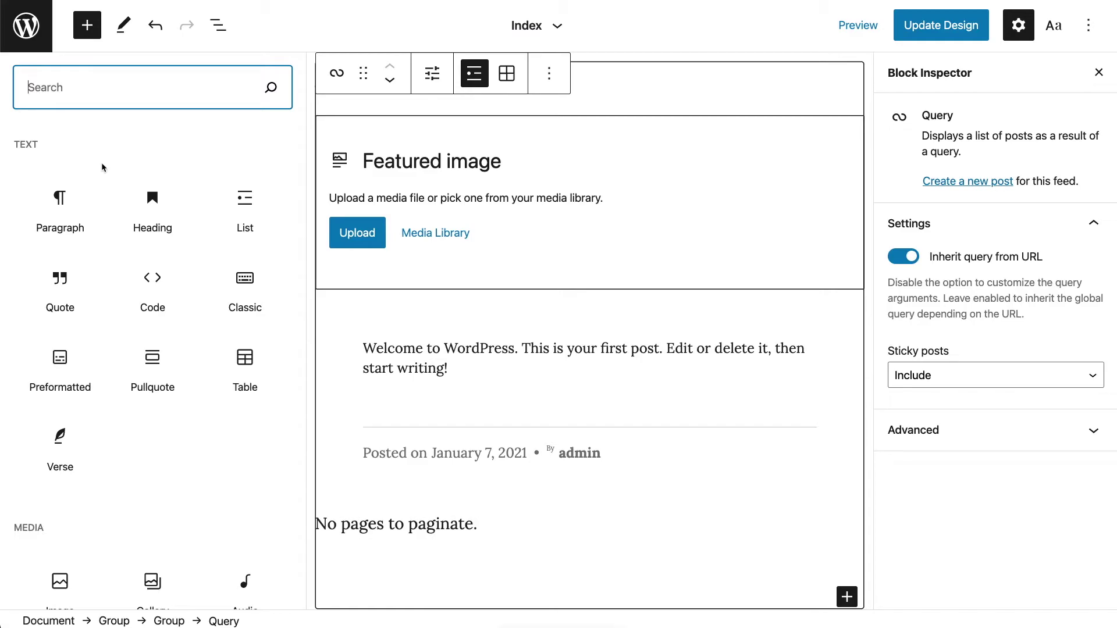
scroll(64, 210, "down", 10)
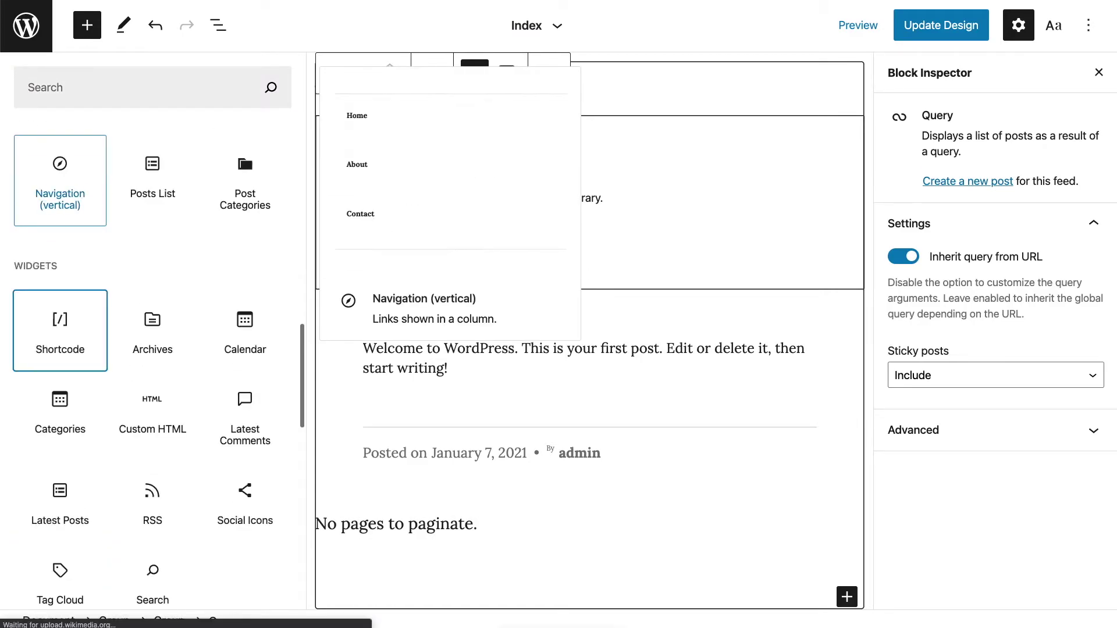
scroll(58, 175, "down", 5)
scroll(58, 192, "up", 15)
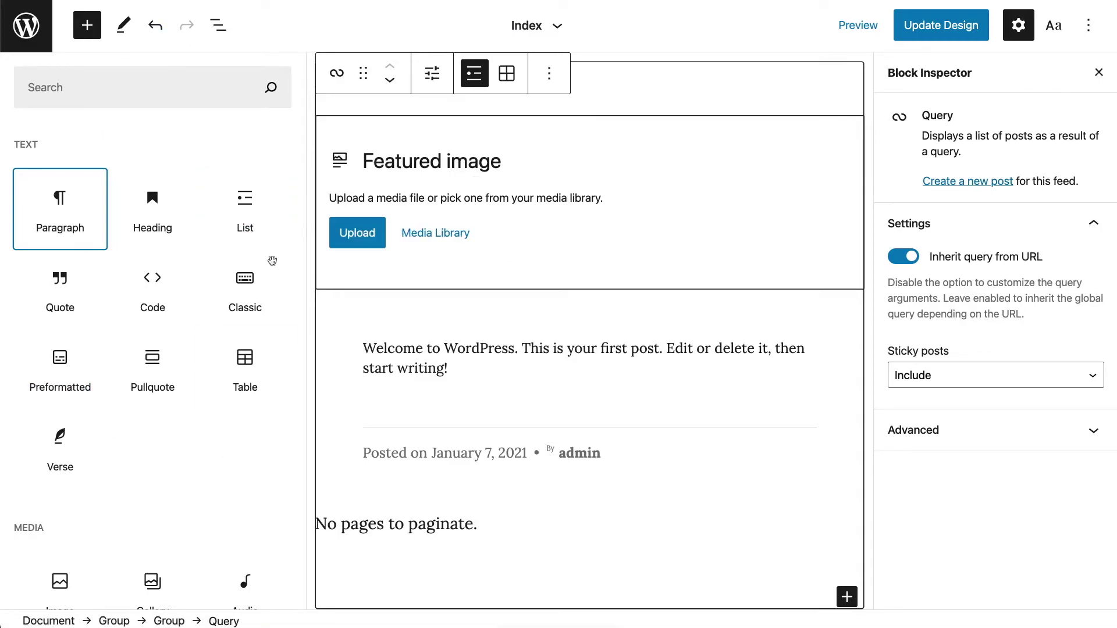
scroll(158, 149, "down", 10)
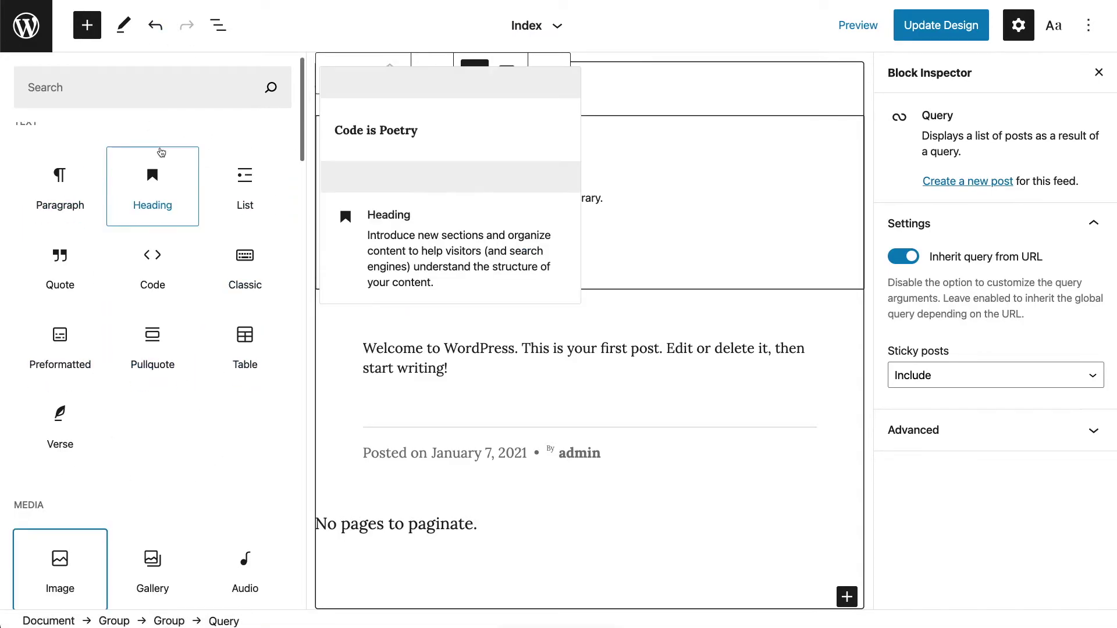
key("Escape")
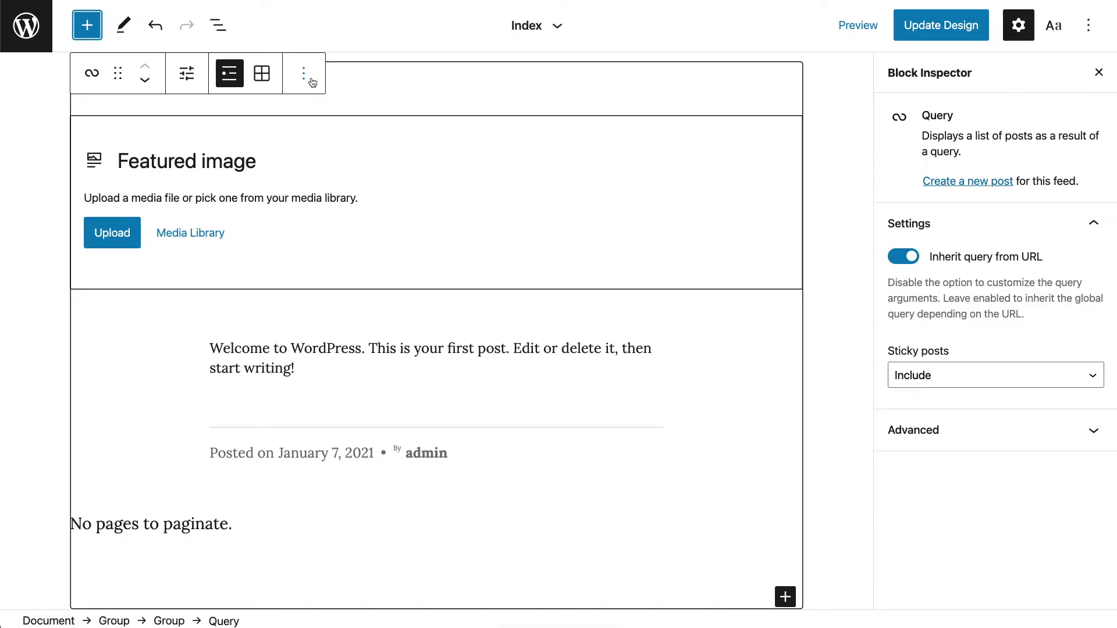
left_click(87, 25)
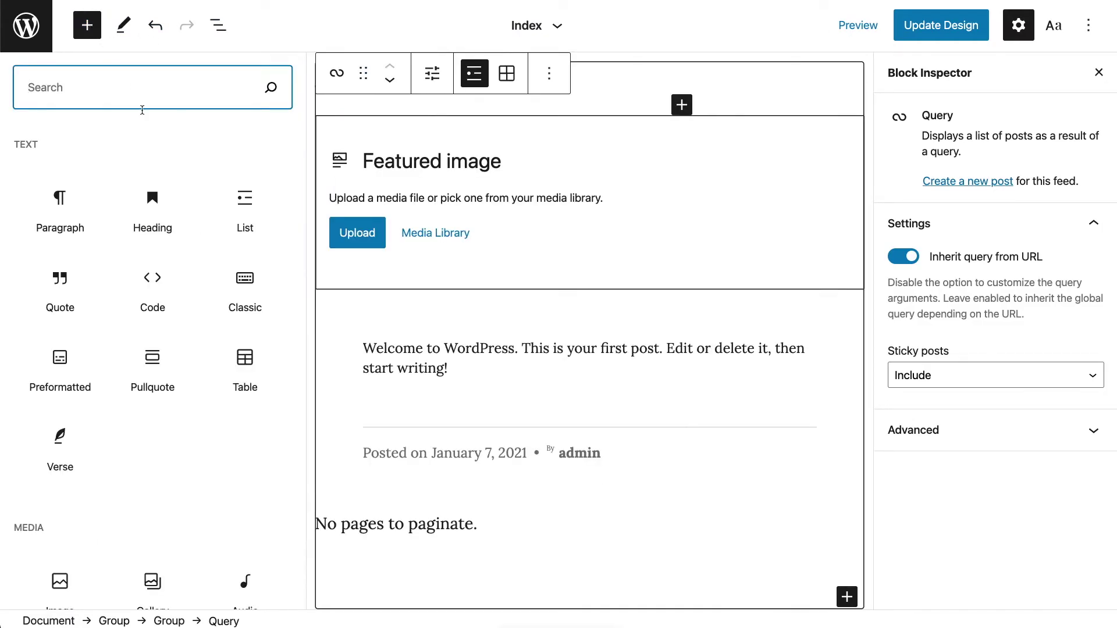
double_click(87, 25)
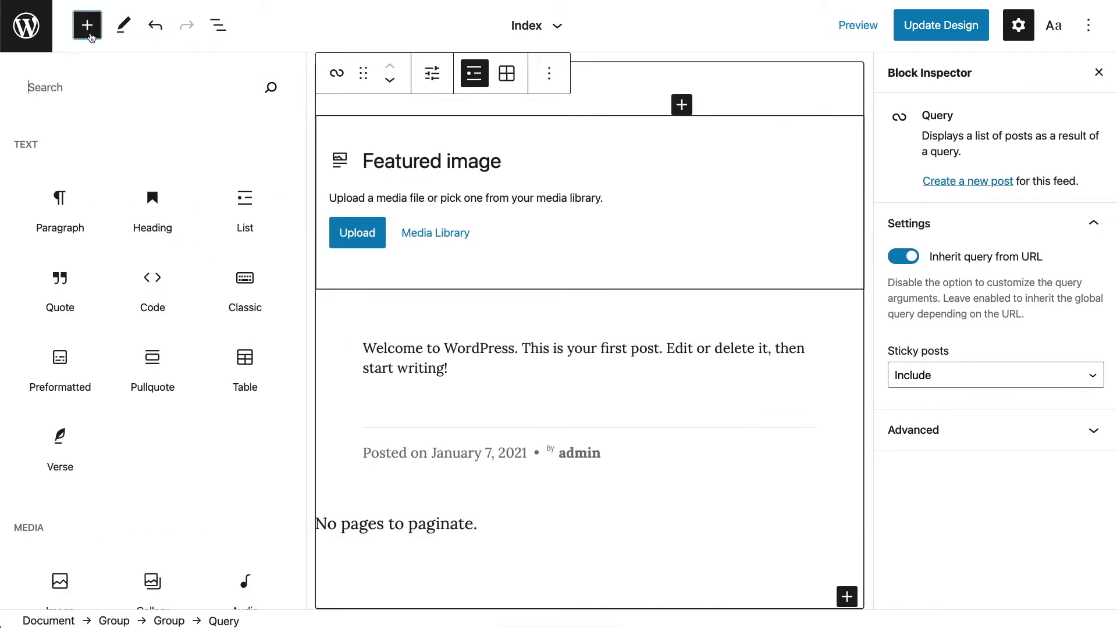
double_click(88, 25)
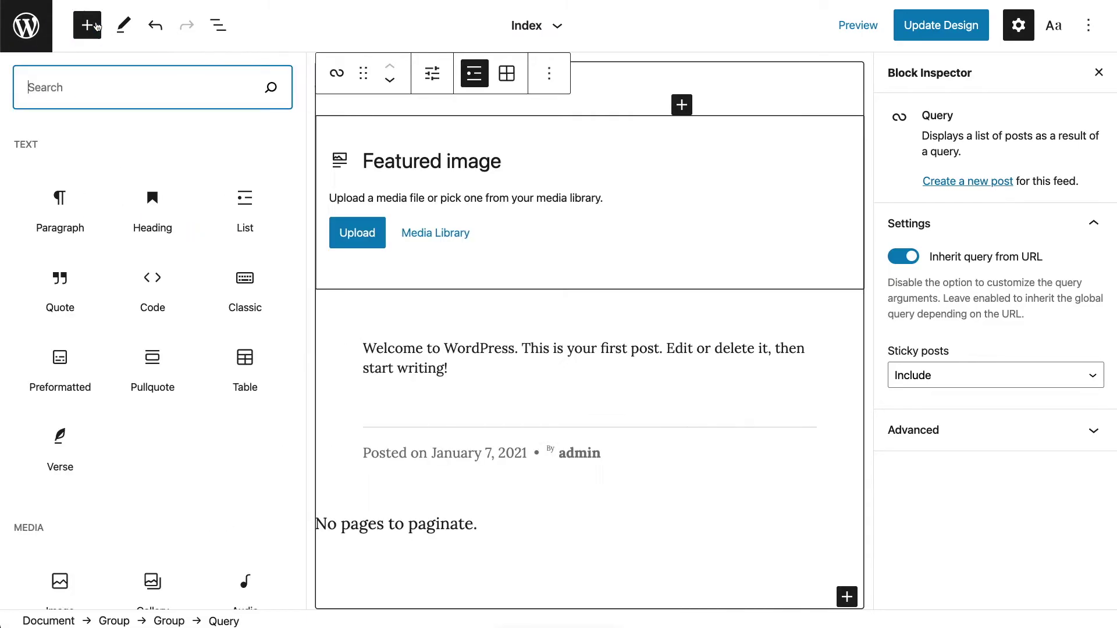
left_click(508, 99)
- Select the header template part, search for "text" in the block inserter just below it, and clear the search
scroll(494, 99, "up", 5)
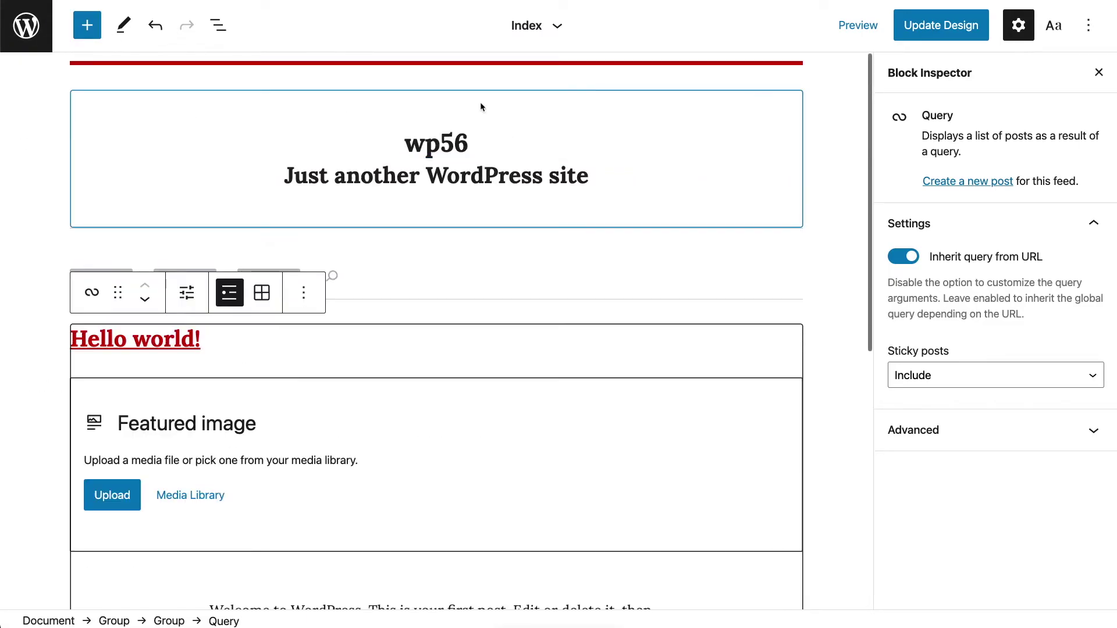
left_click(429, 263)
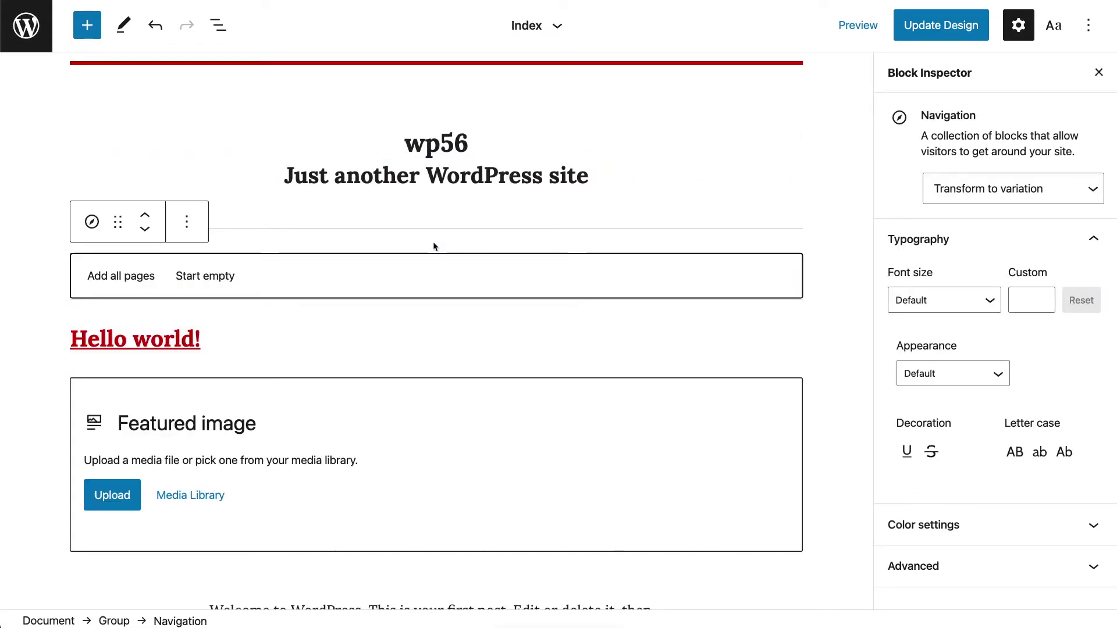
left_click(449, 219)
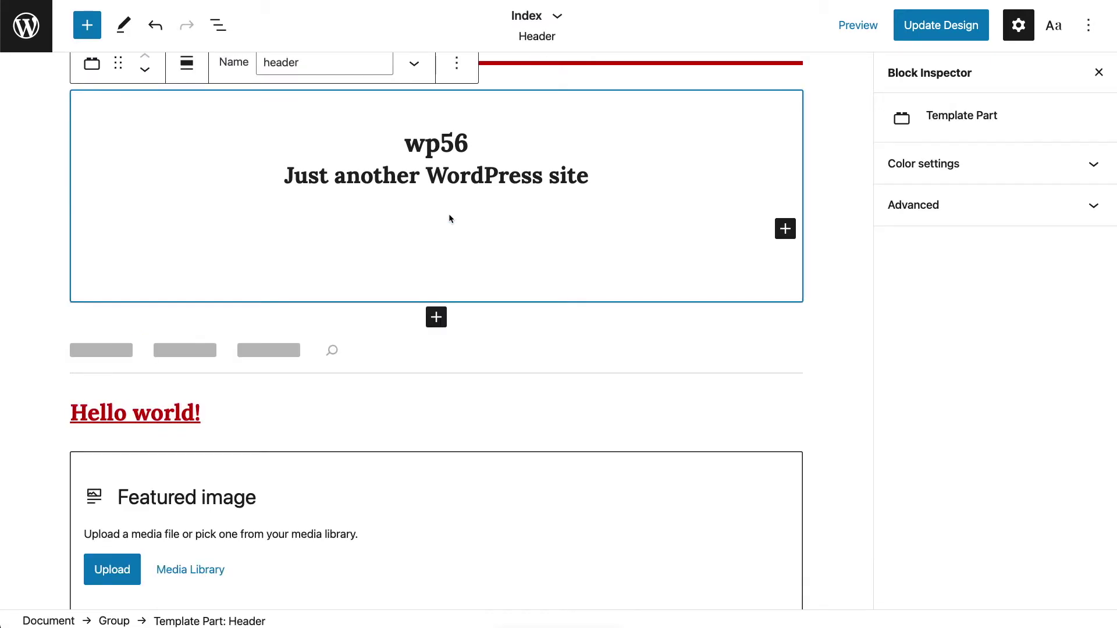
left_click(437, 317)
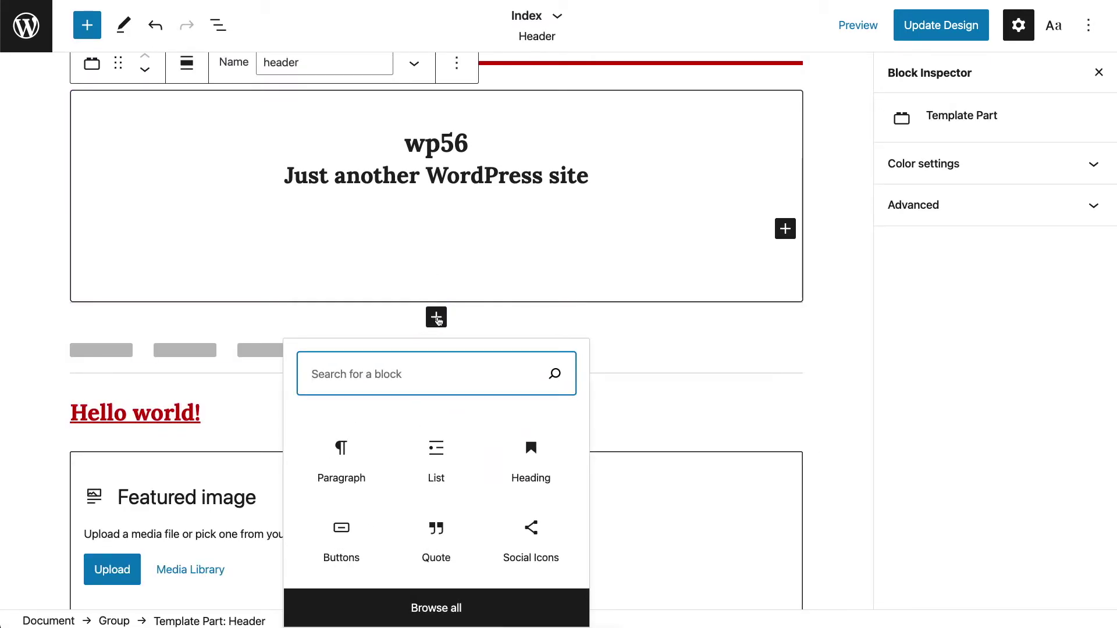
type("text")
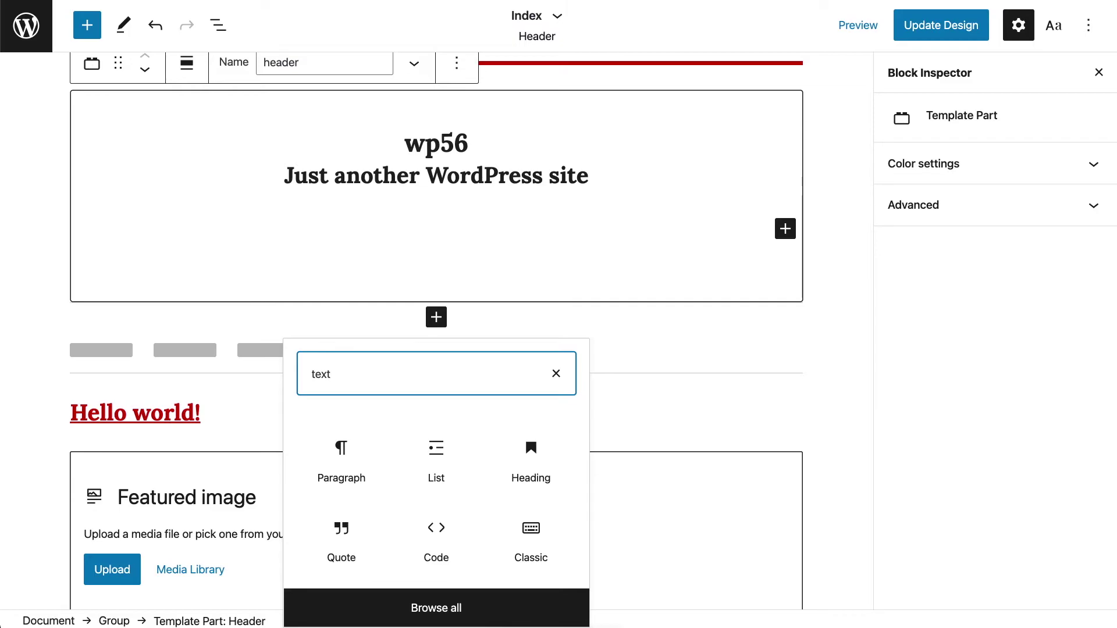
double_click(351, 373)
key("BackSpace")
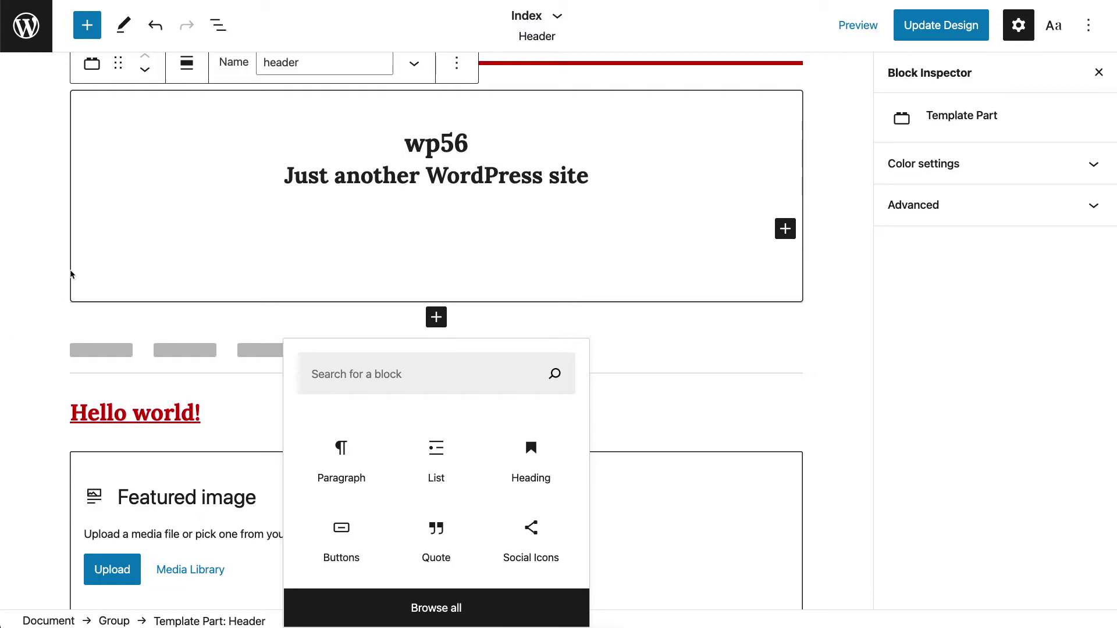
- Leave and reopen the Site Editor, and compare the Buttons and Columns pattern categories with the blocks in the library
left_click(39, 135)
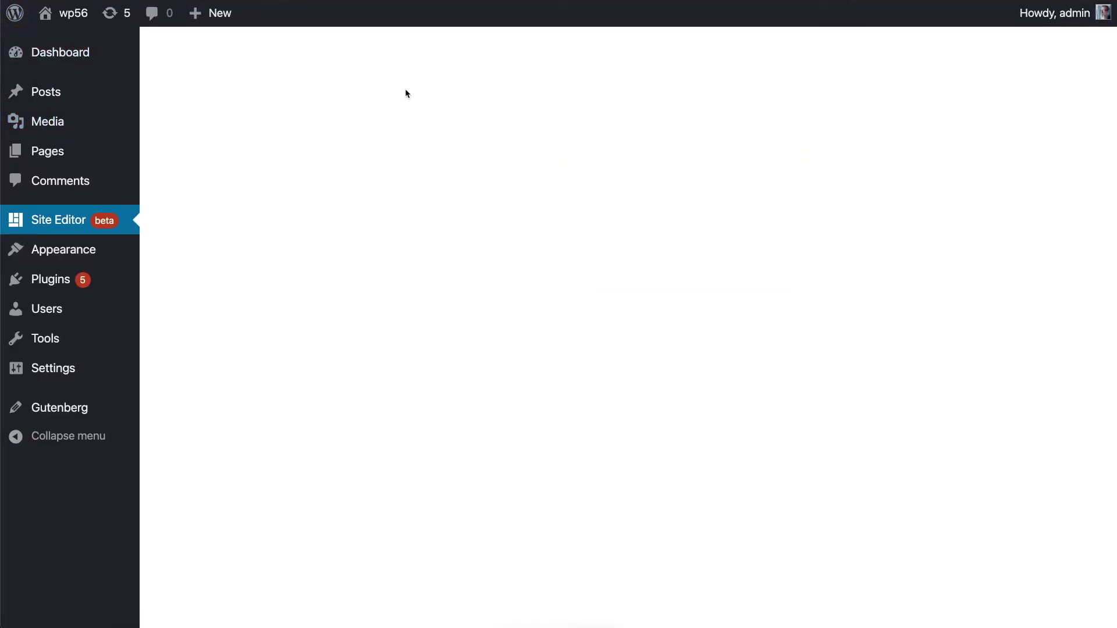
left_click(65, 223)
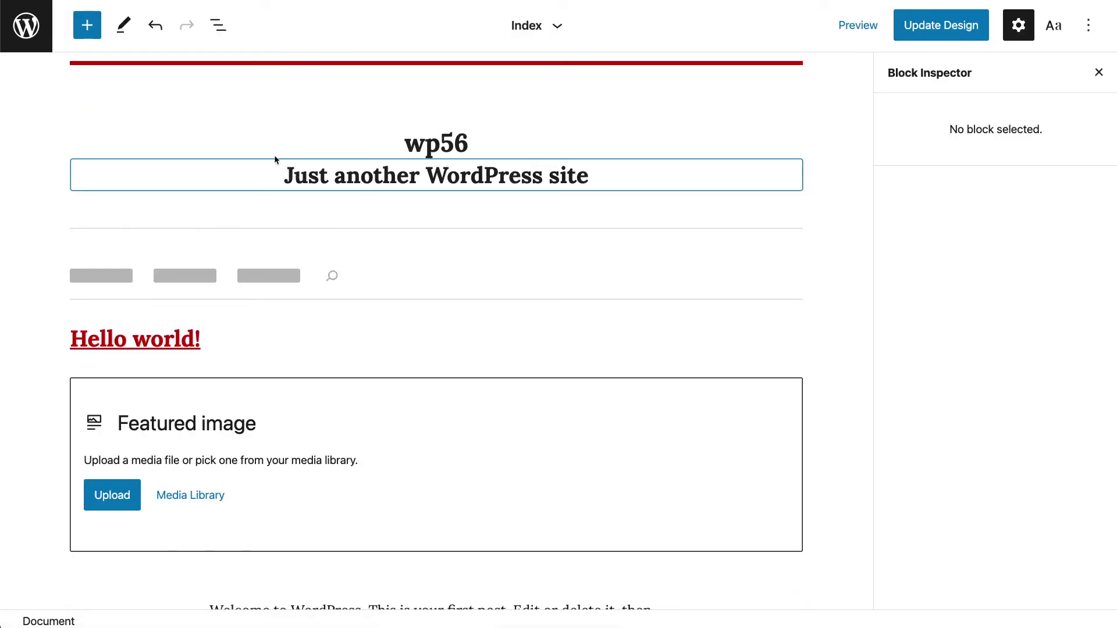
left_click(87, 25)
left_click(177, 139)
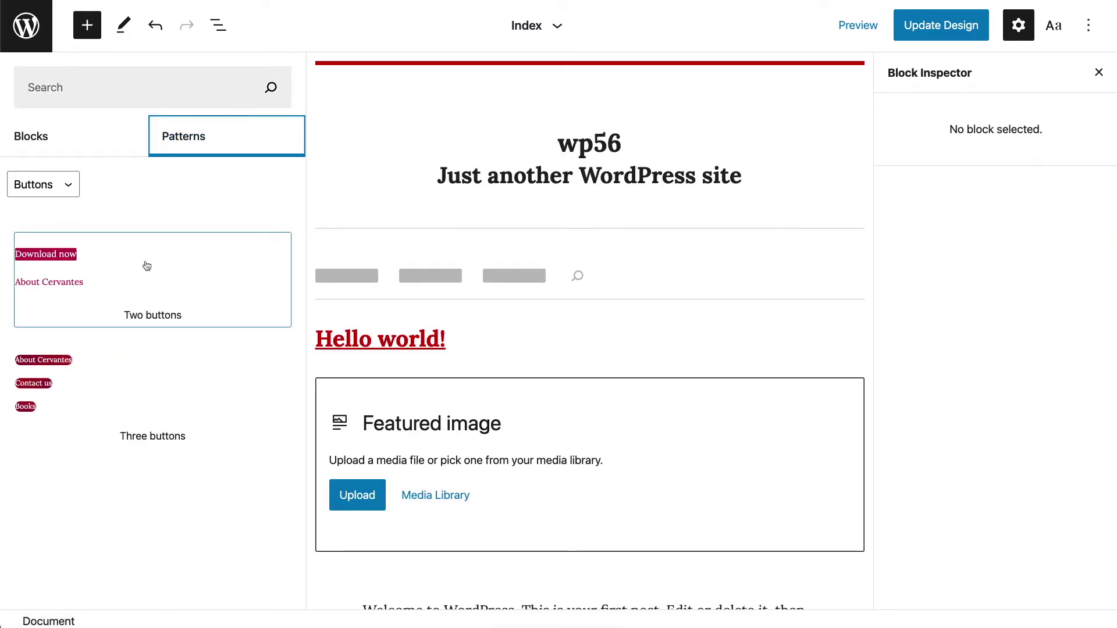
left_click(70, 189)
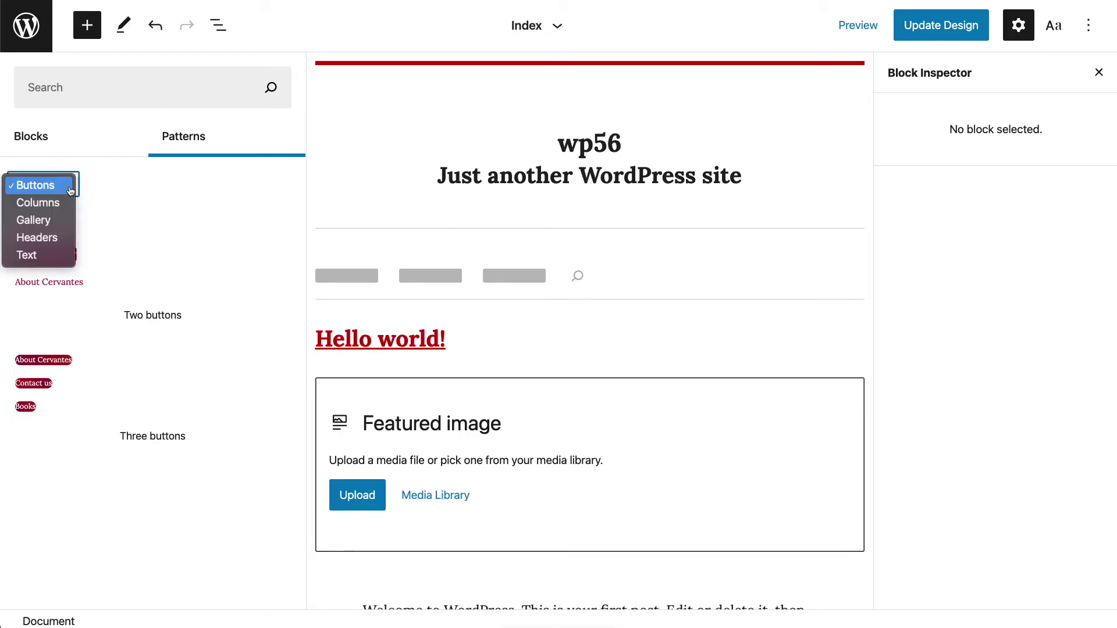
left_click(67, 202)
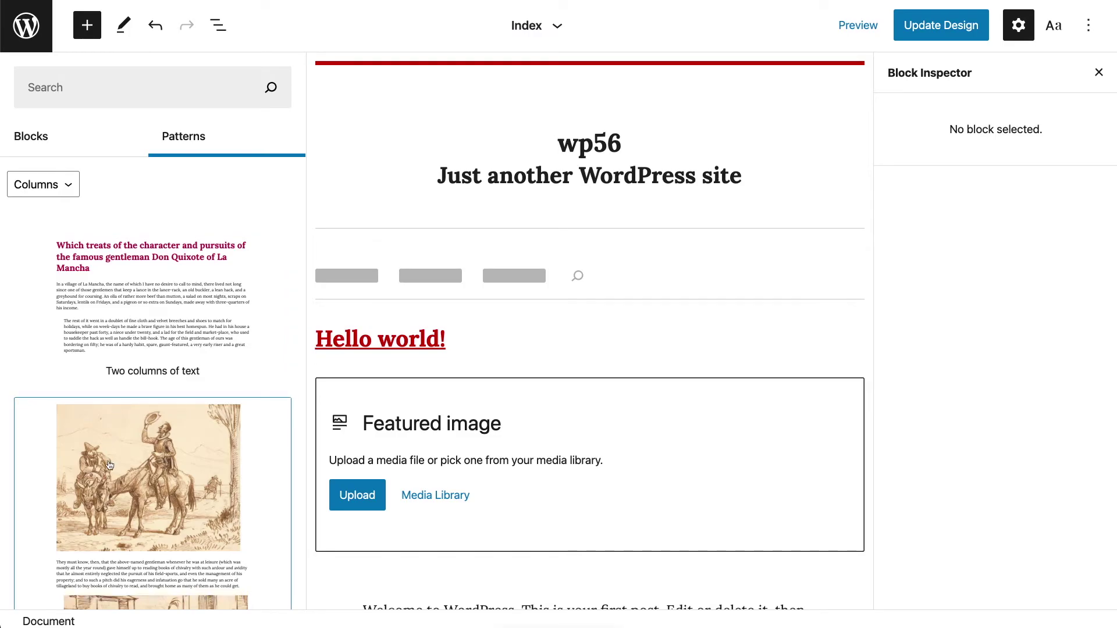
left_click(65, 144)
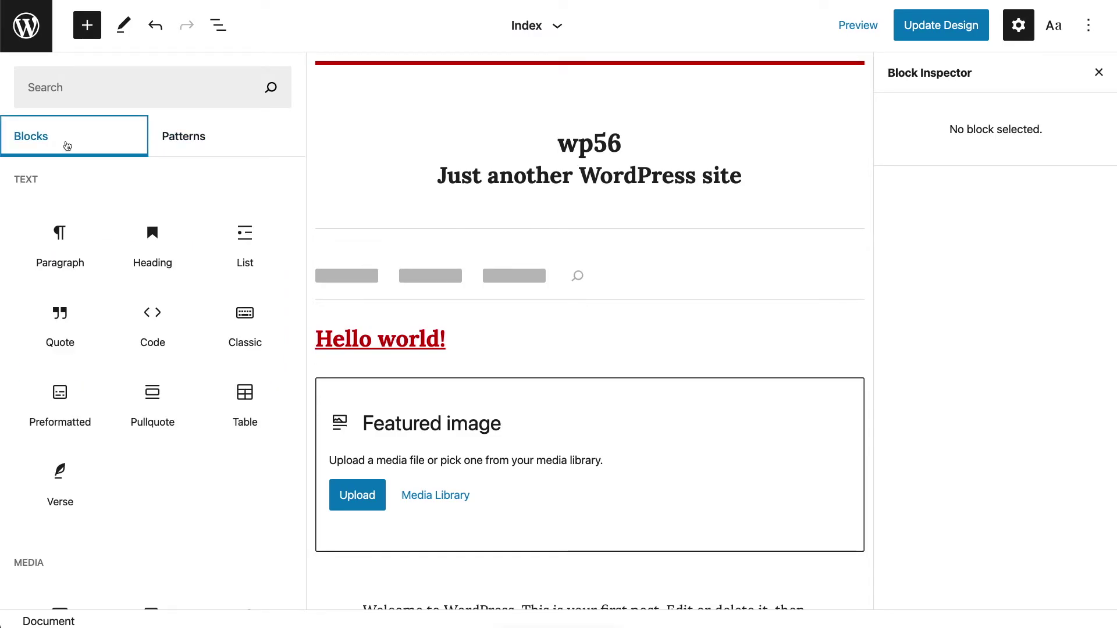
- Select the site tagline in the header and open the block library for it
left_click(417, 239)
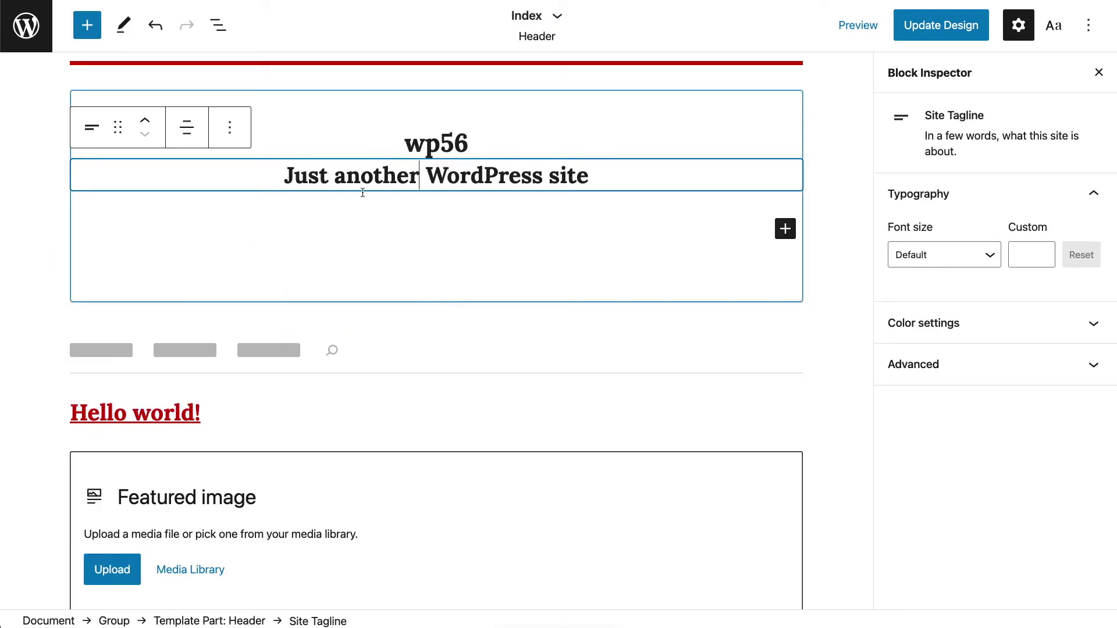
left_click(88, 27)
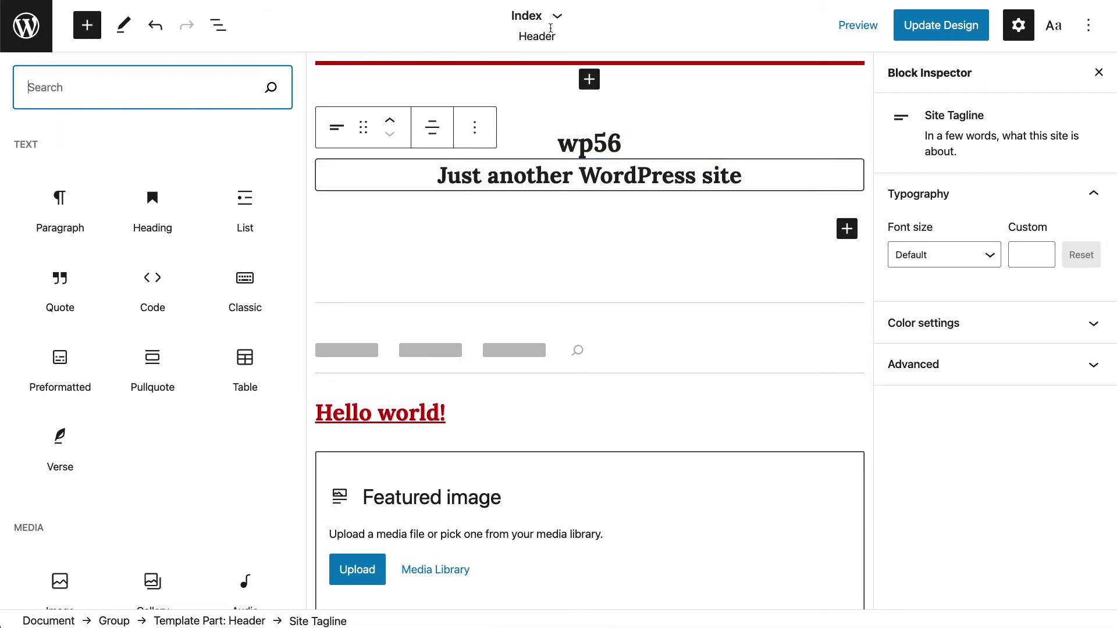
- View the template details of the Index template and close them again
left_click(557, 21)
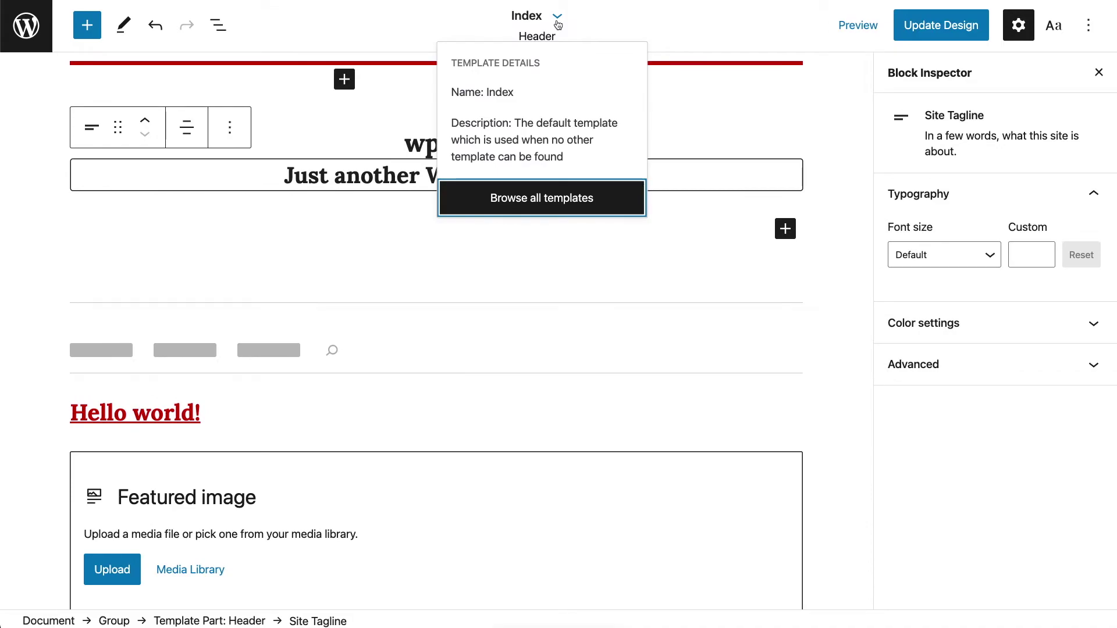
left_click(557, 23)
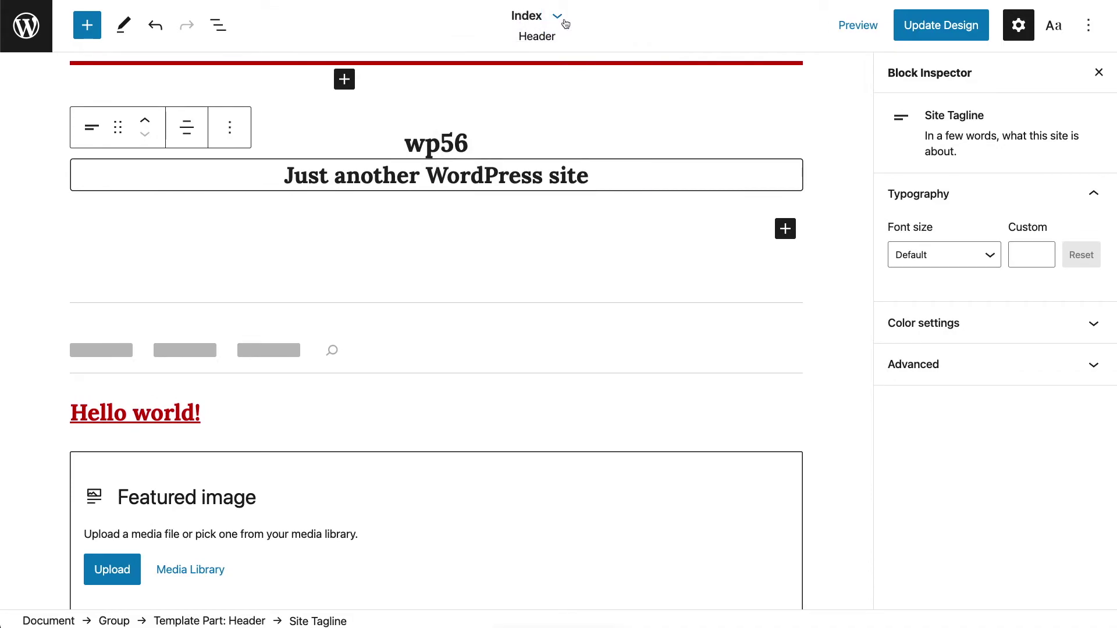
left_click(565, 22)
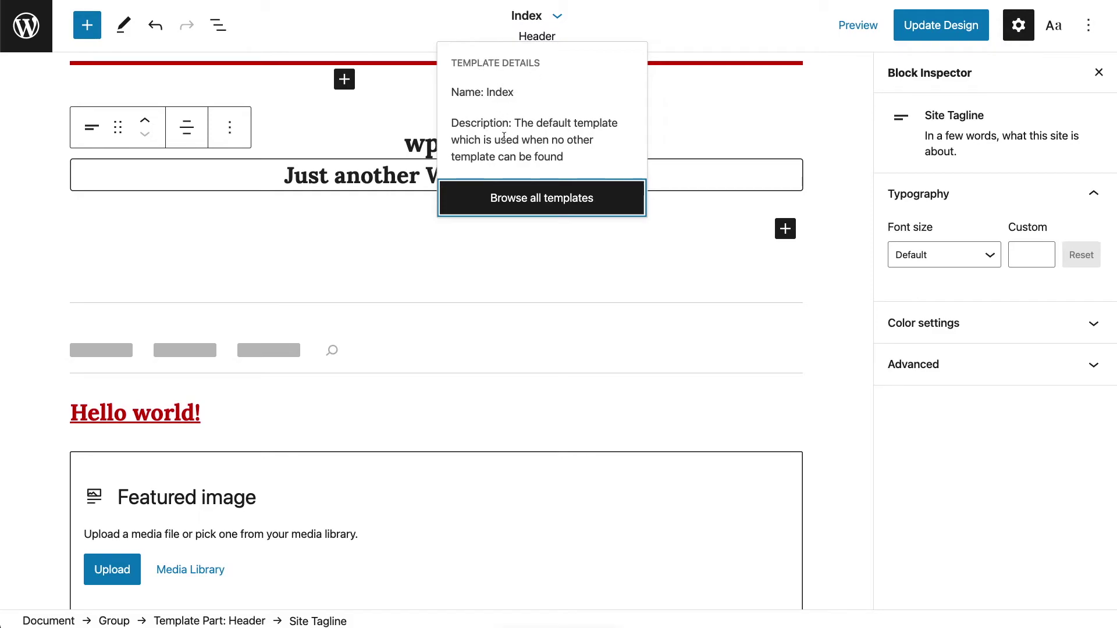
left_click(529, 34)
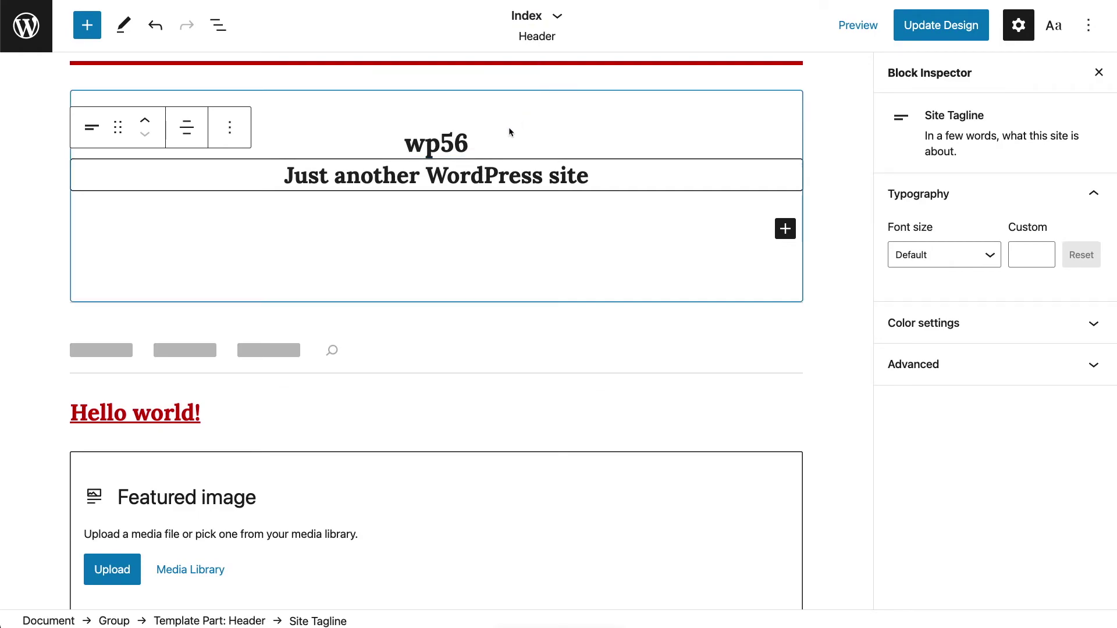
- Select the header template part, its empty paragraph and the Navigation block in turn, and view the block library for the Navigation block
left_click(285, 111)
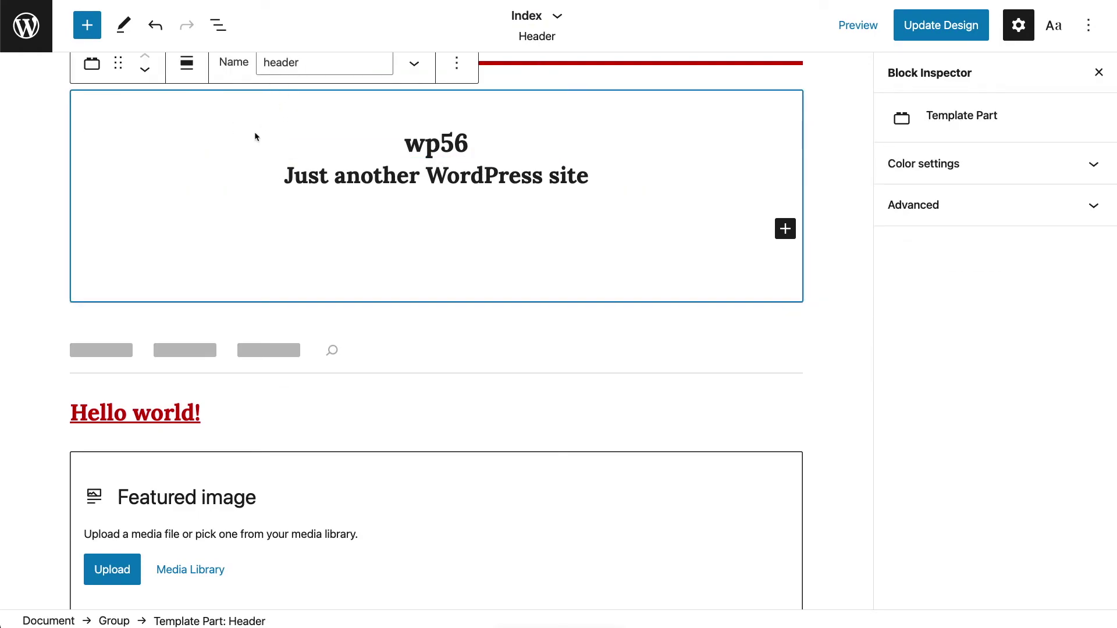
left_click(214, 312)
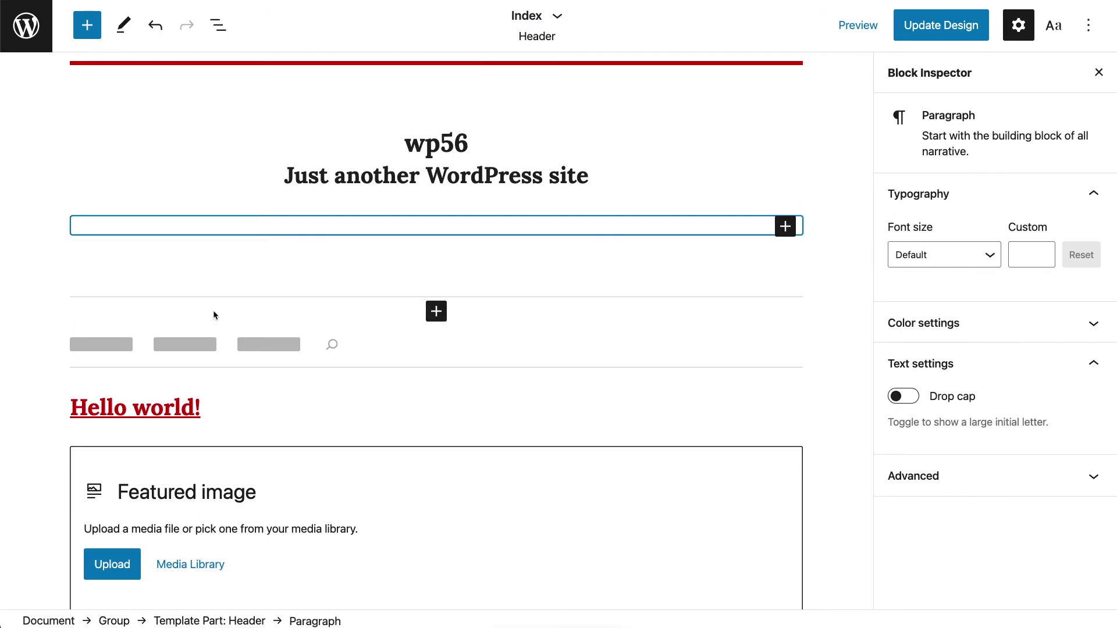
left_click(373, 338)
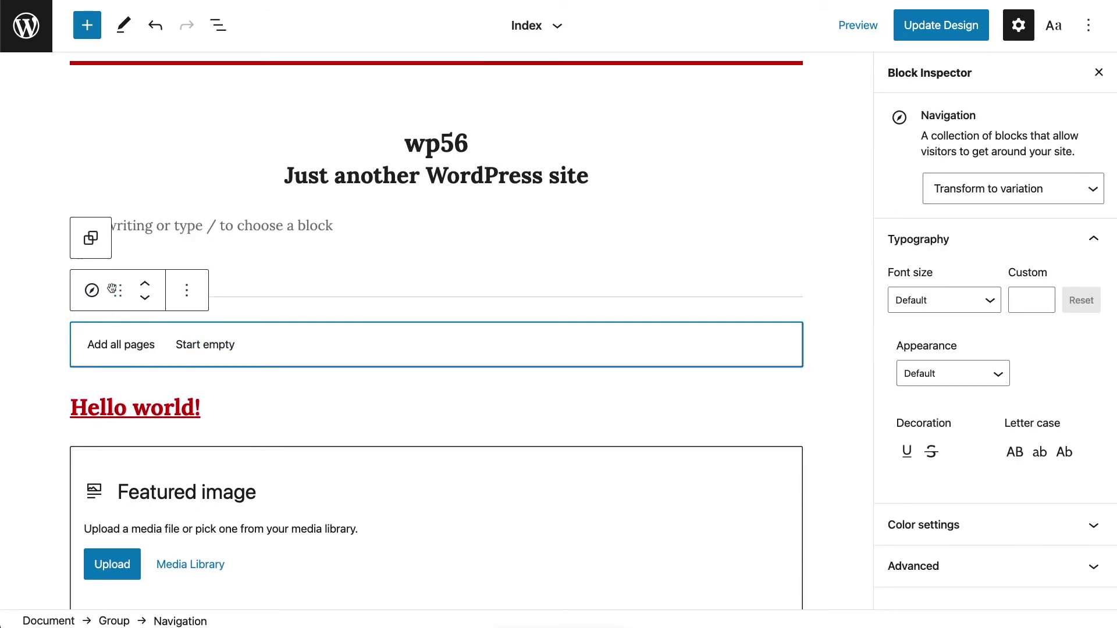
left_click(87, 25)
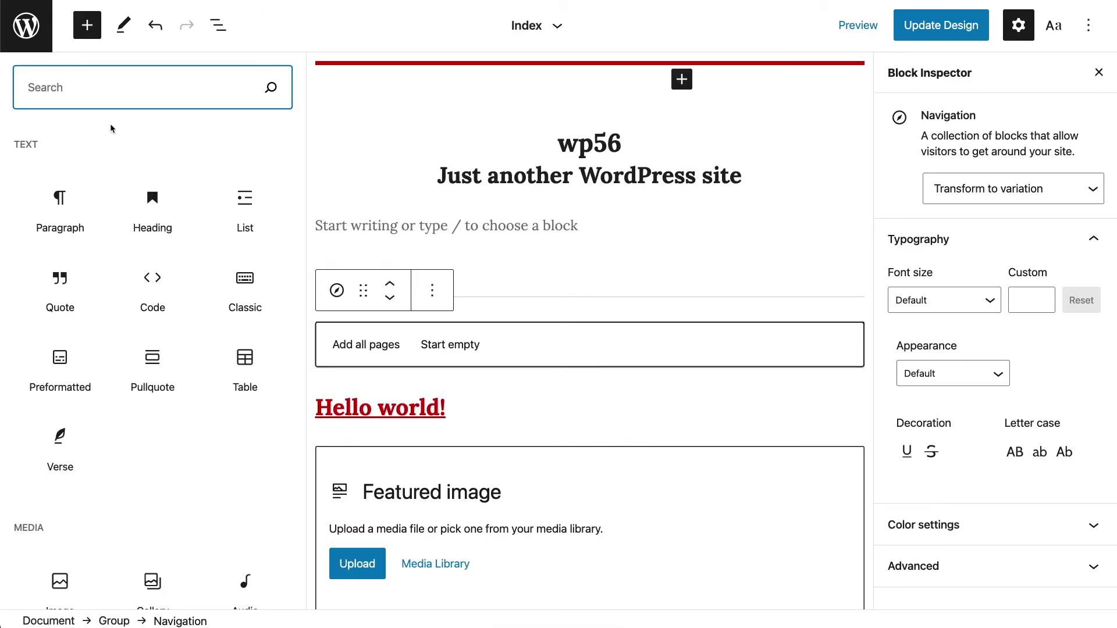
left_click(86, 36)
left_click(85, 36)
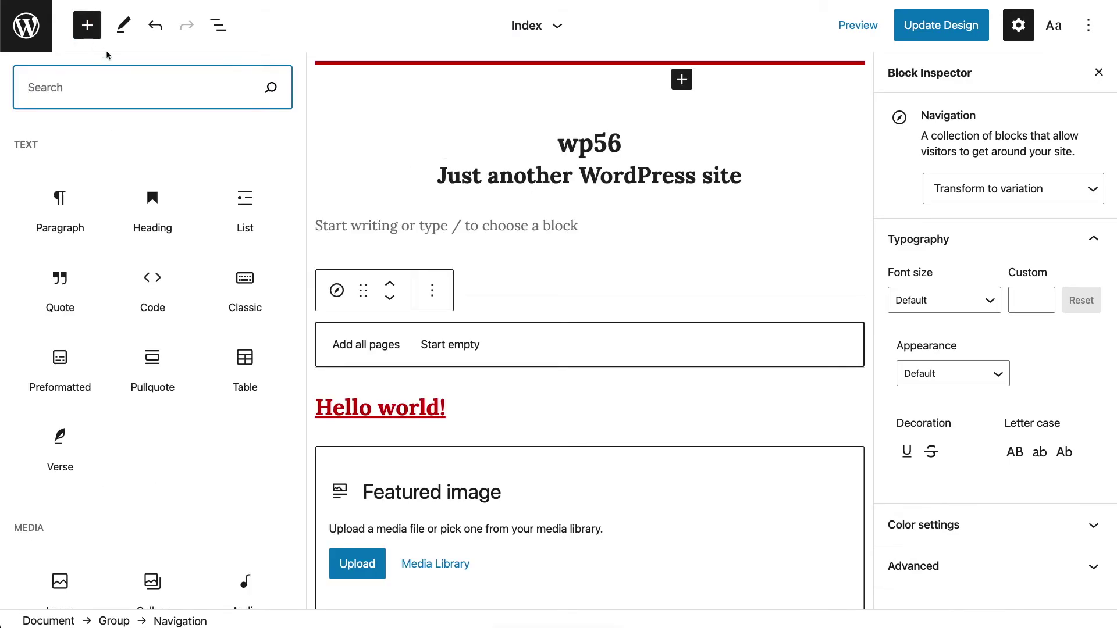
- Enter "changes" in the empty paragraph below the site tagline in the header template part, and deselect all blocks
left_click(370, 108)
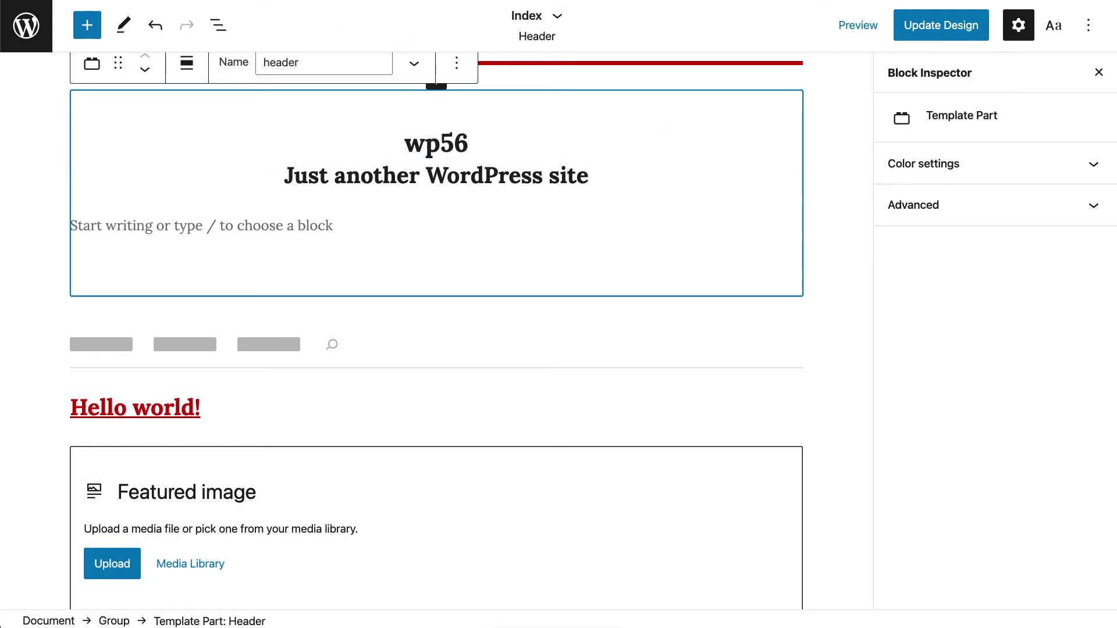
mouse_move(437, 205)
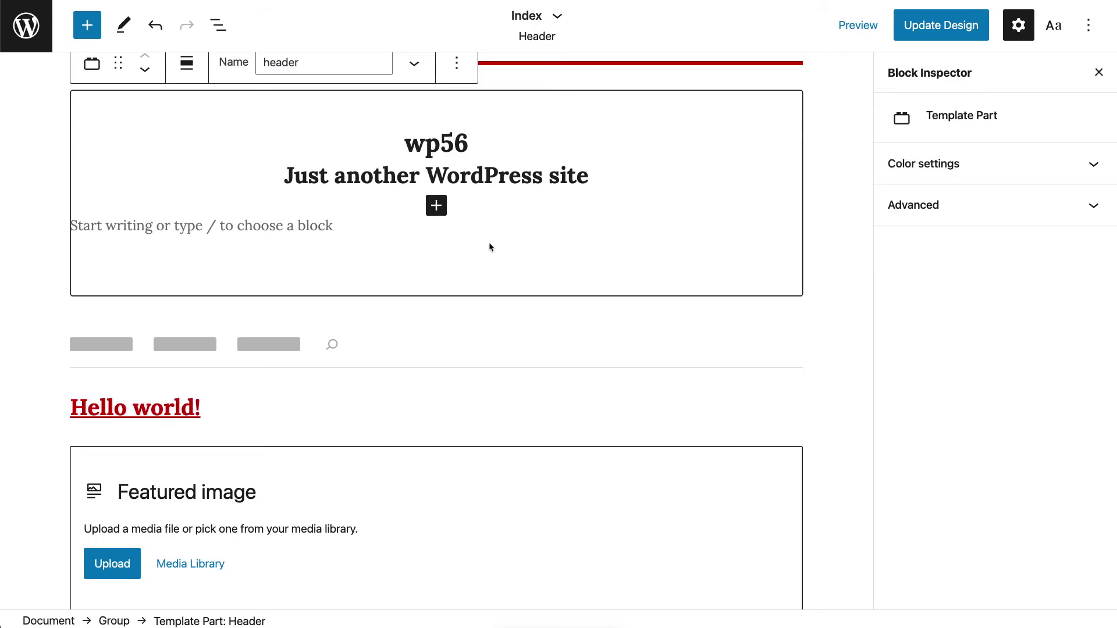
left_click(349, 233)
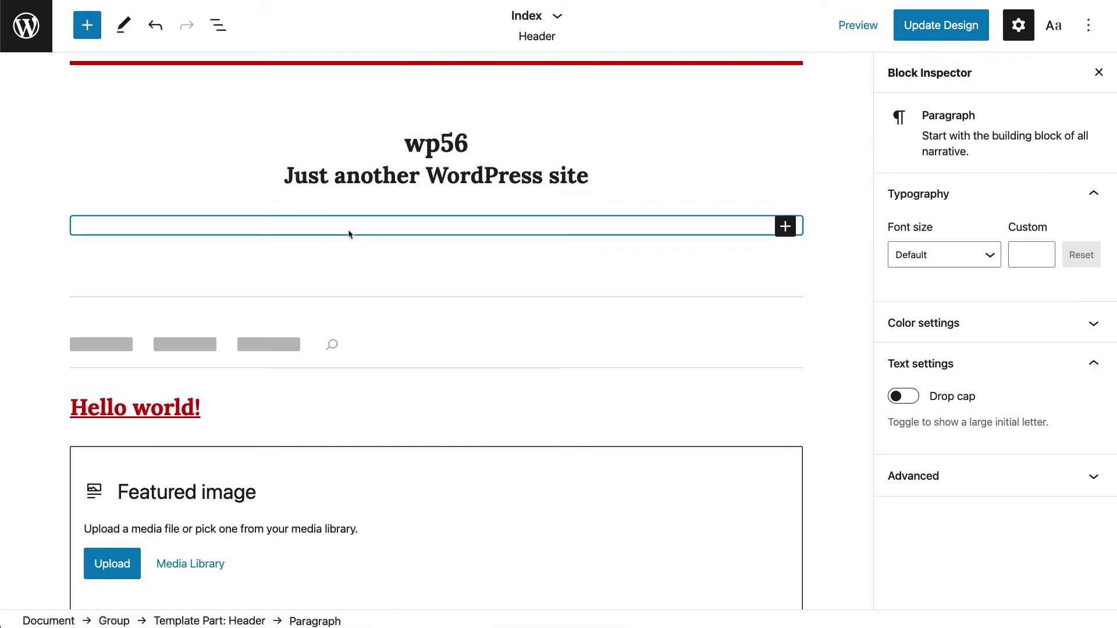
type("changes")
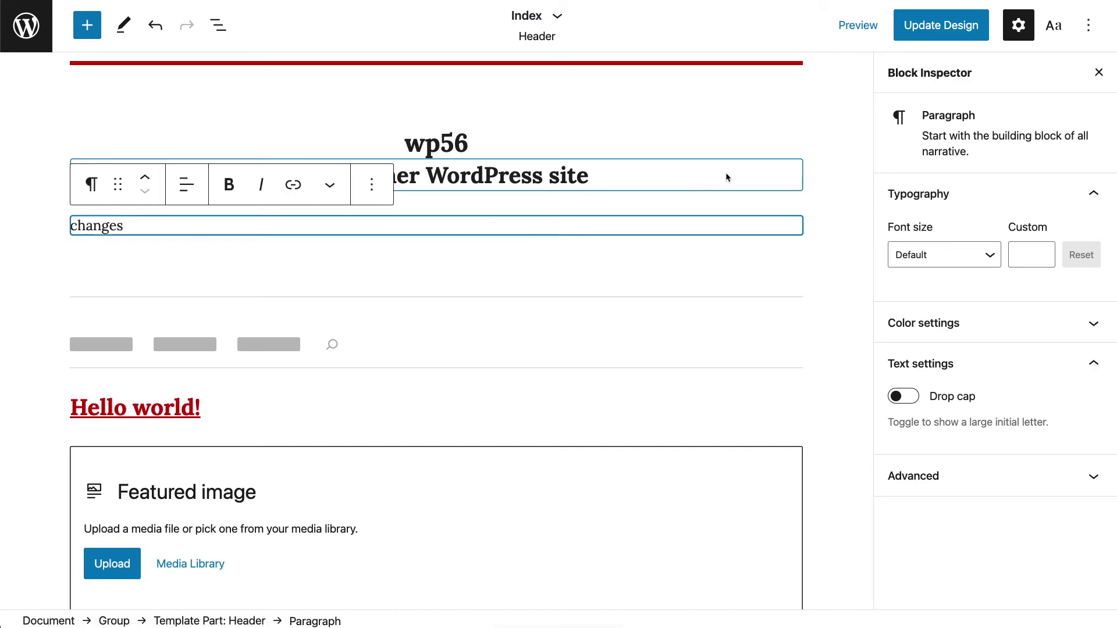
left_click(725, 177)
left_click(834, 167)
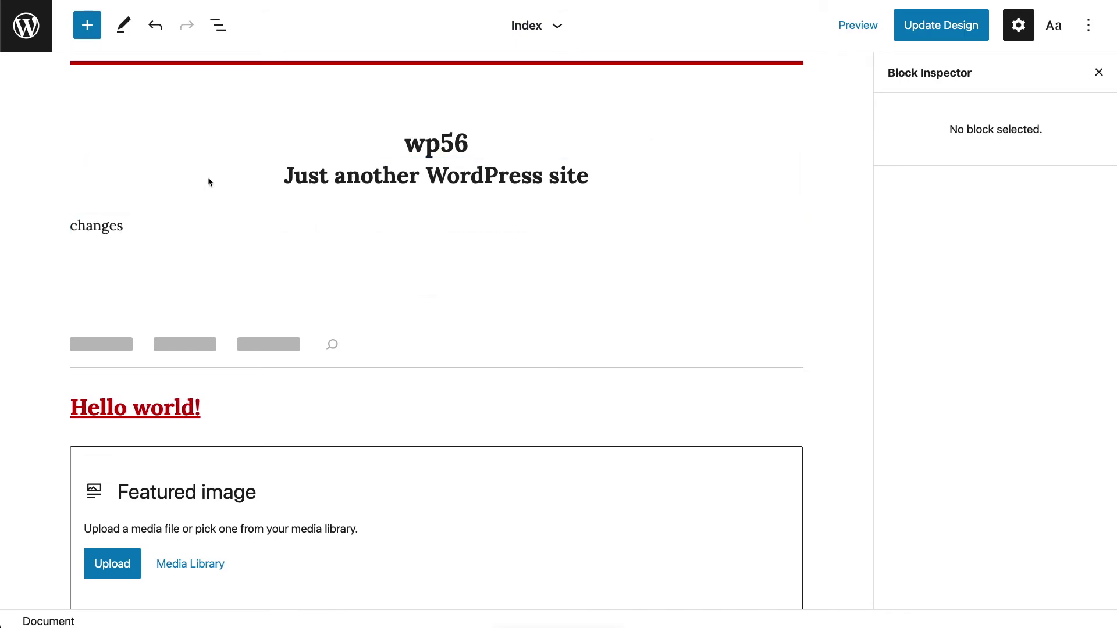
- Review the pending template and template part changes without saving them, and leave the Site Editor for the dashboard
left_click(927, 26)
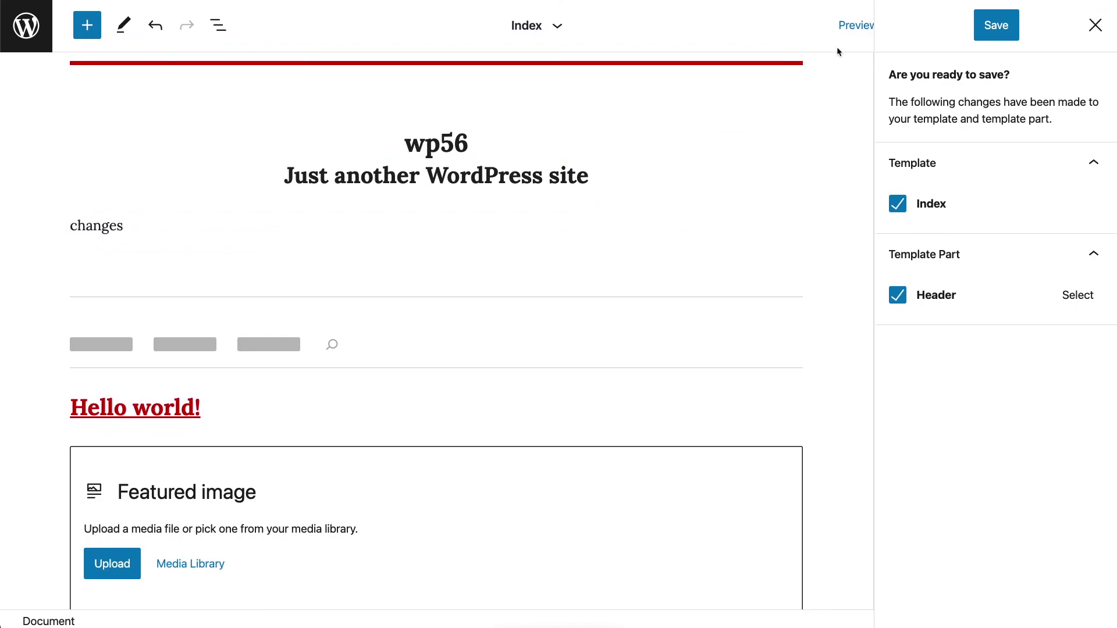
left_click(1094, 25)
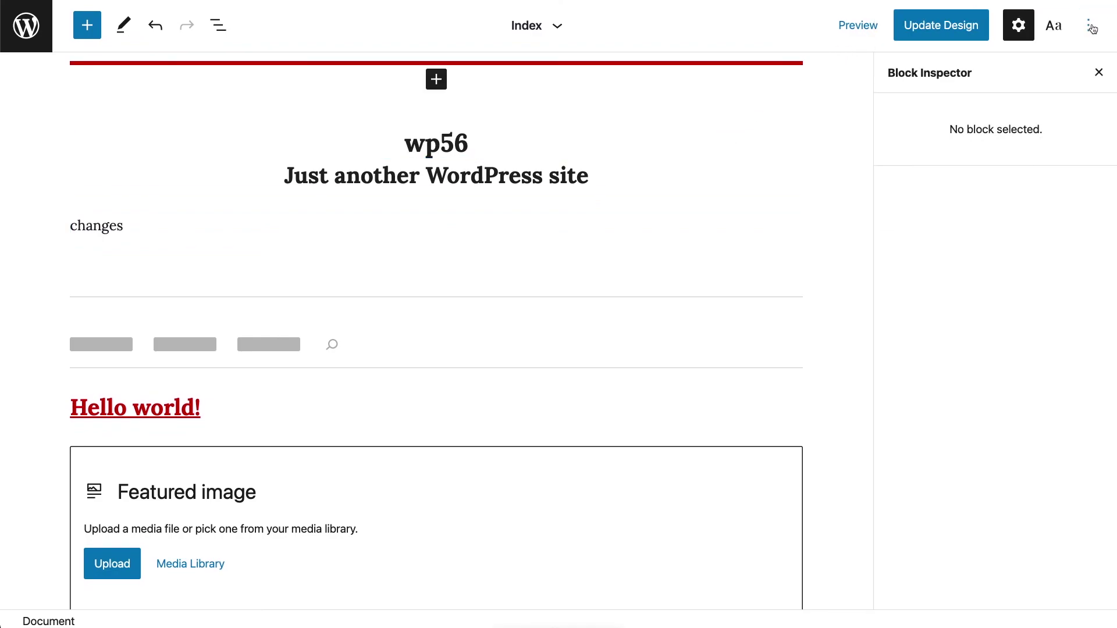
left_click(27, 25)
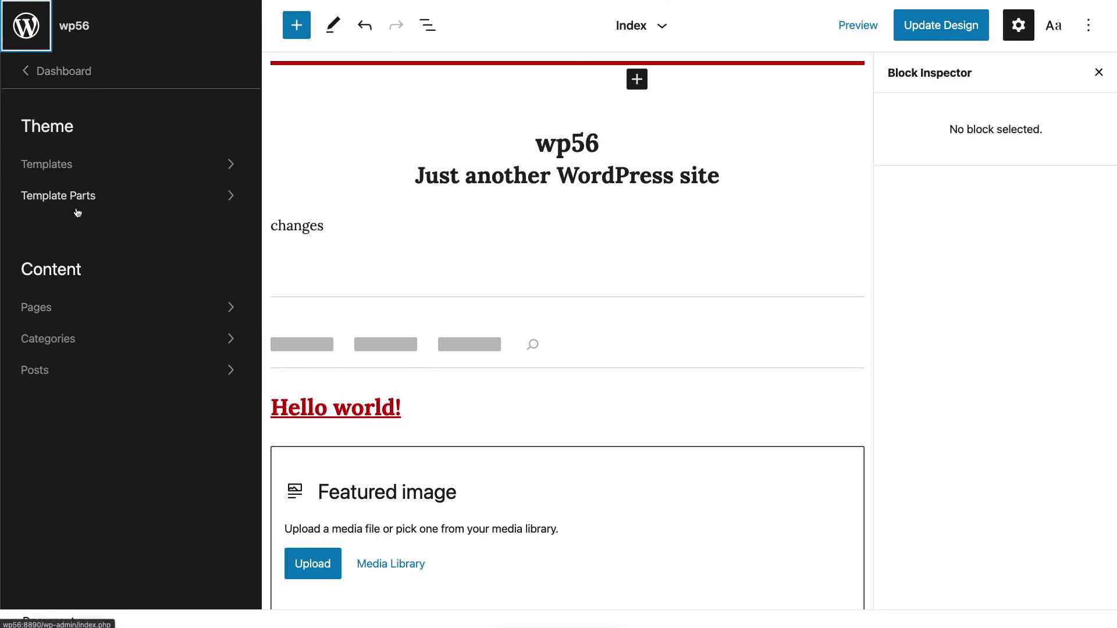
left_click(70, 83)
left_click(589, 183)
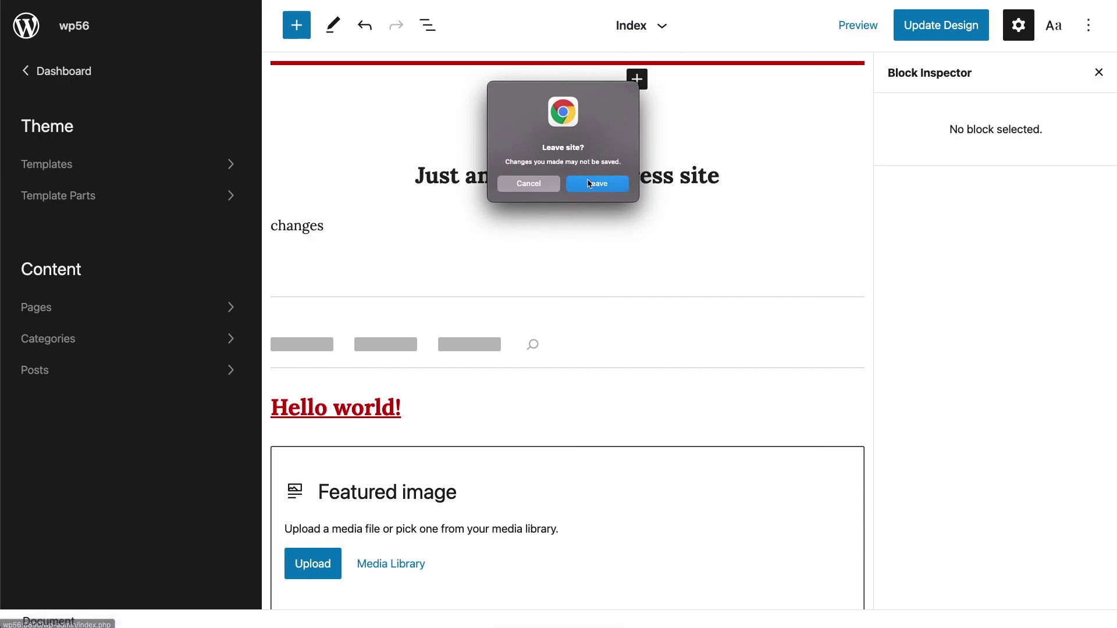